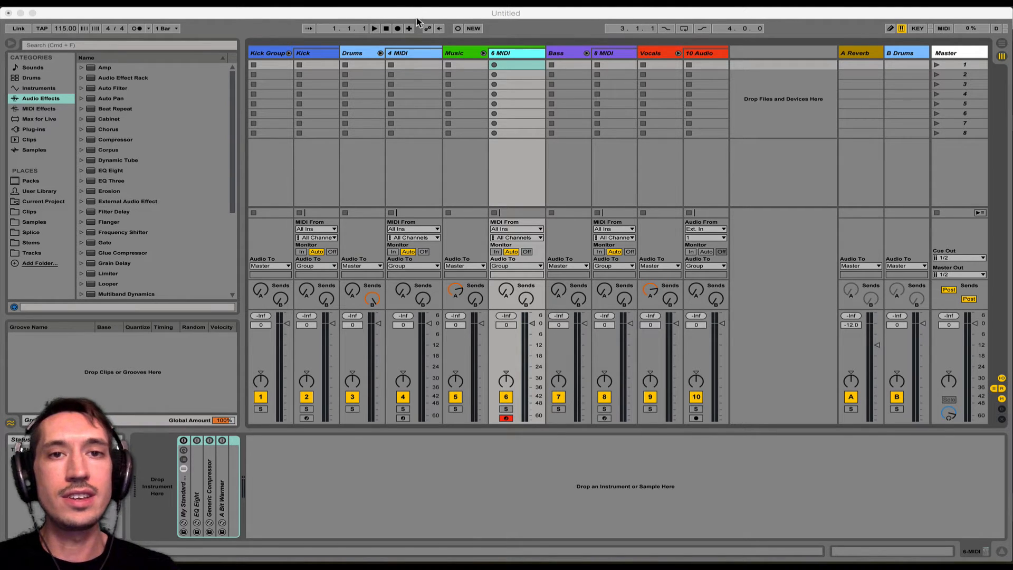
# Check the file and folder preferences for the option to save the current set as default, and close them
pyautogui.click(456, 13)
pyautogui.click(31, 1)
pyautogui.click(50, 27)
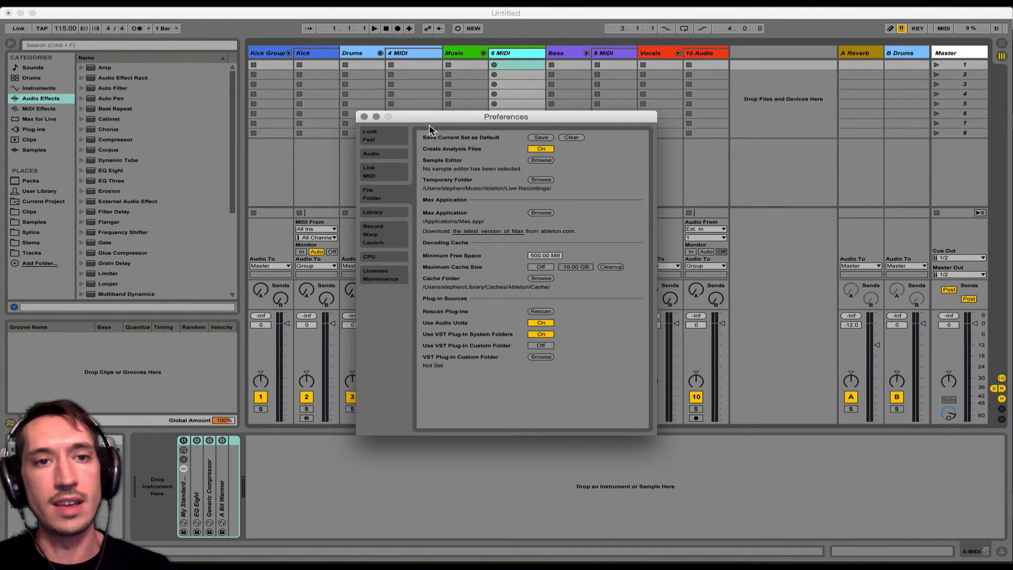
pyautogui.click(364, 116)
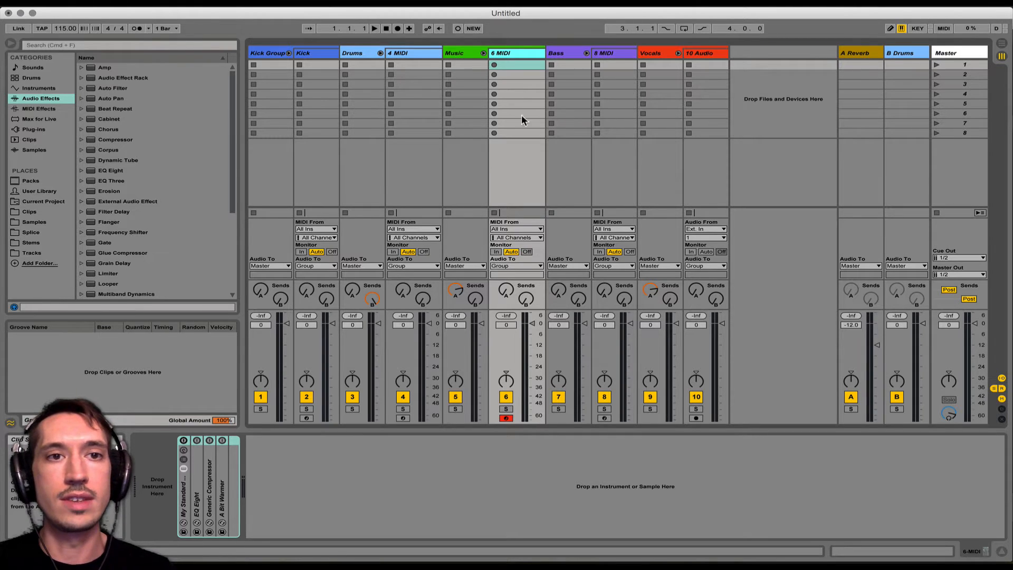
# Look through the devices on the Drums, Music, Bass, Vocals and Kick Group tracks
pyautogui.click(310, 53)
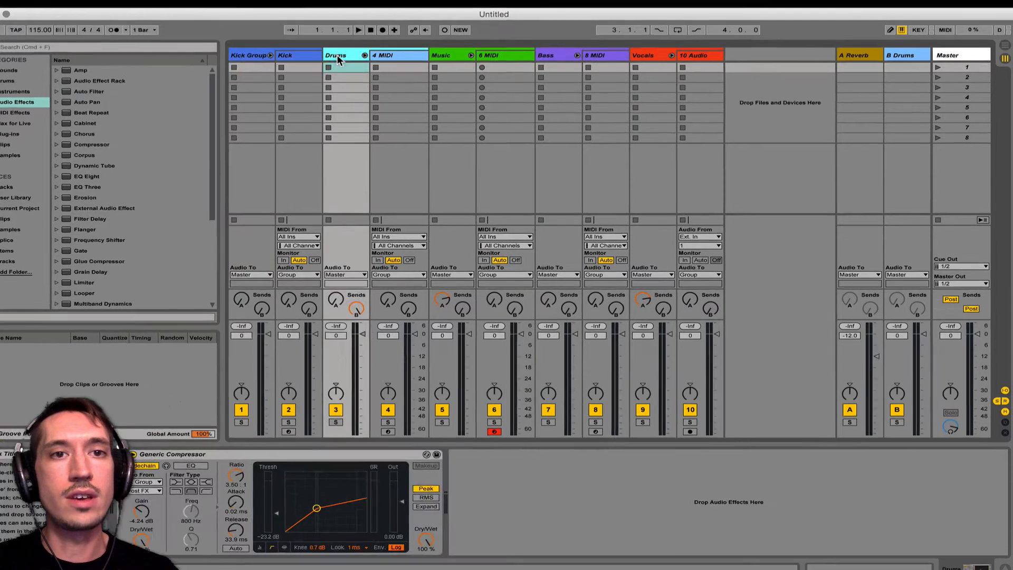
pyautogui.click(352, 53)
pyautogui.click(453, 51)
pyautogui.click(554, 53)
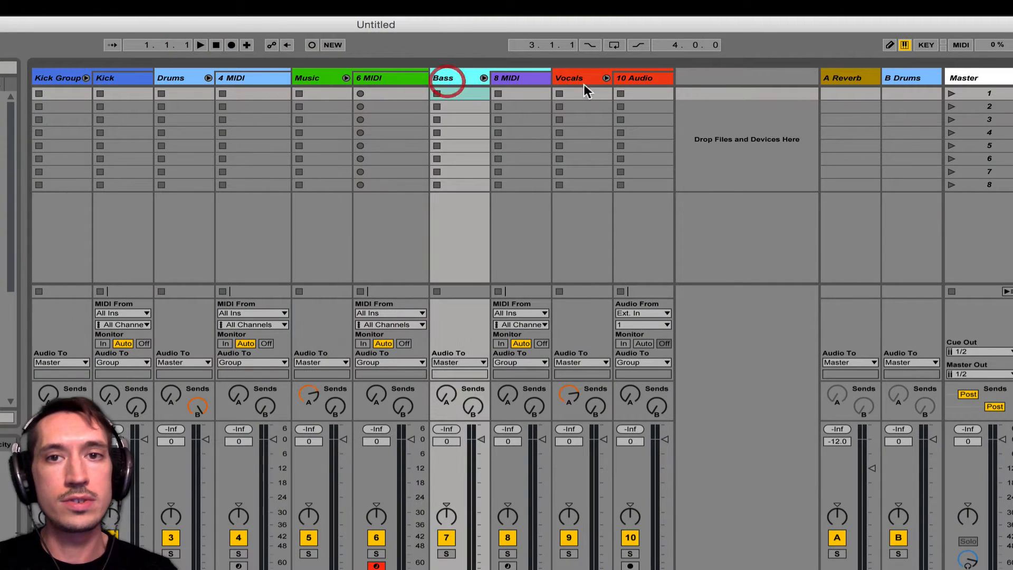
pyautogui.click(586, 80)
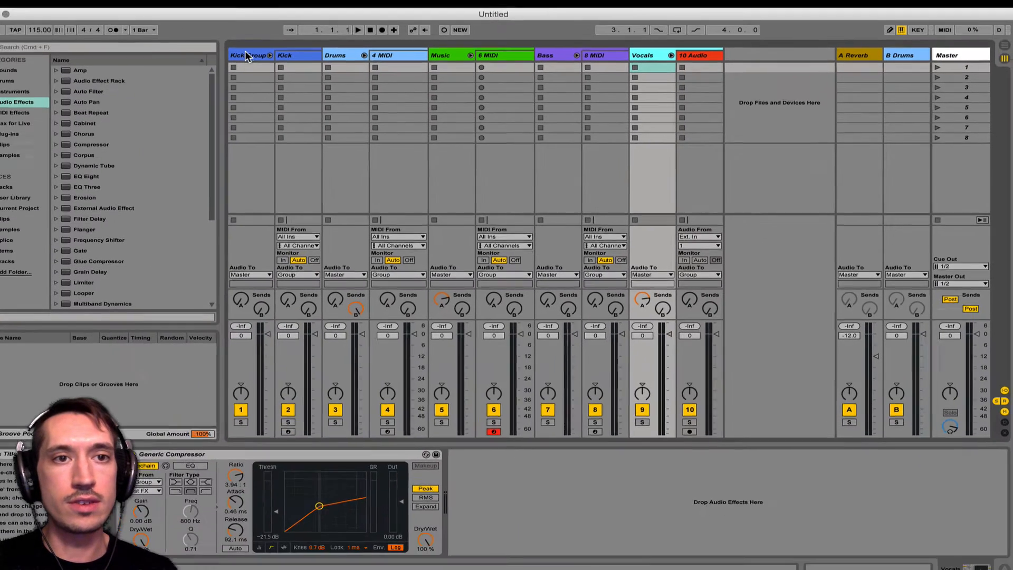
pyautogui.click(56, 78)
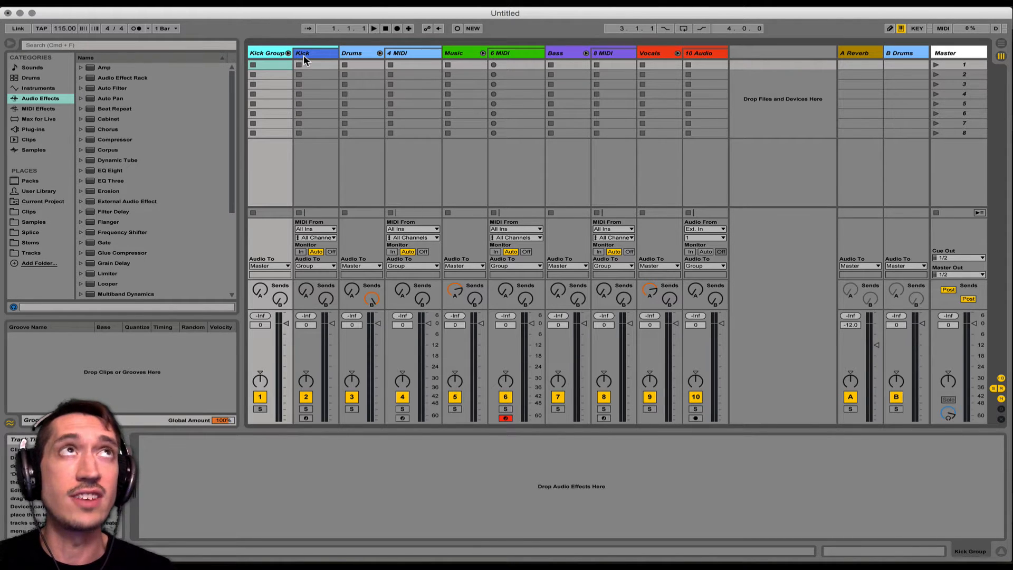
# Inspect the Kick Group sidechain compressors on the Drums, Bass and Vocals groups and the A Reverb return
pyautogui.click(351, 54)
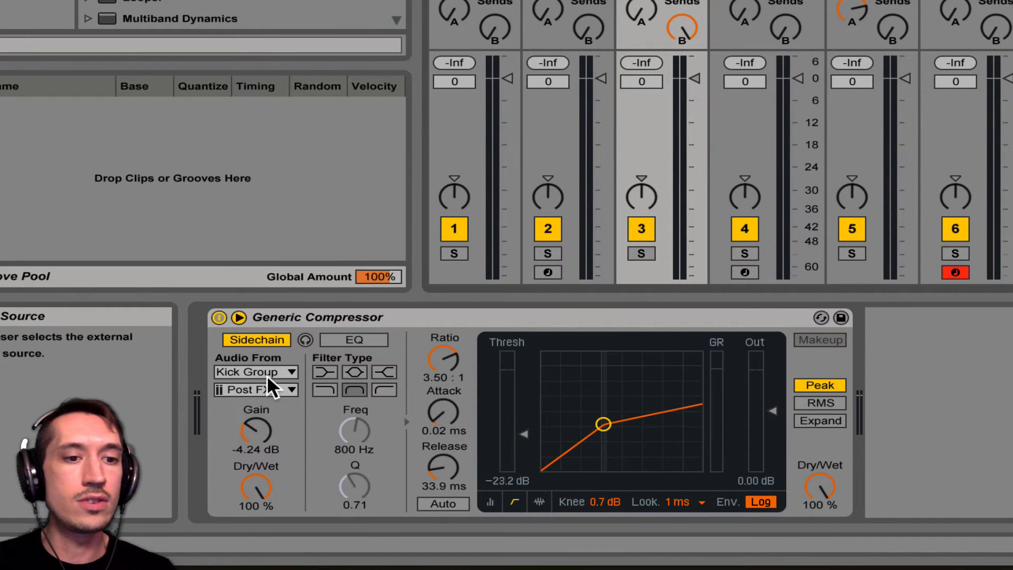
pyautogui.click(866, 2)
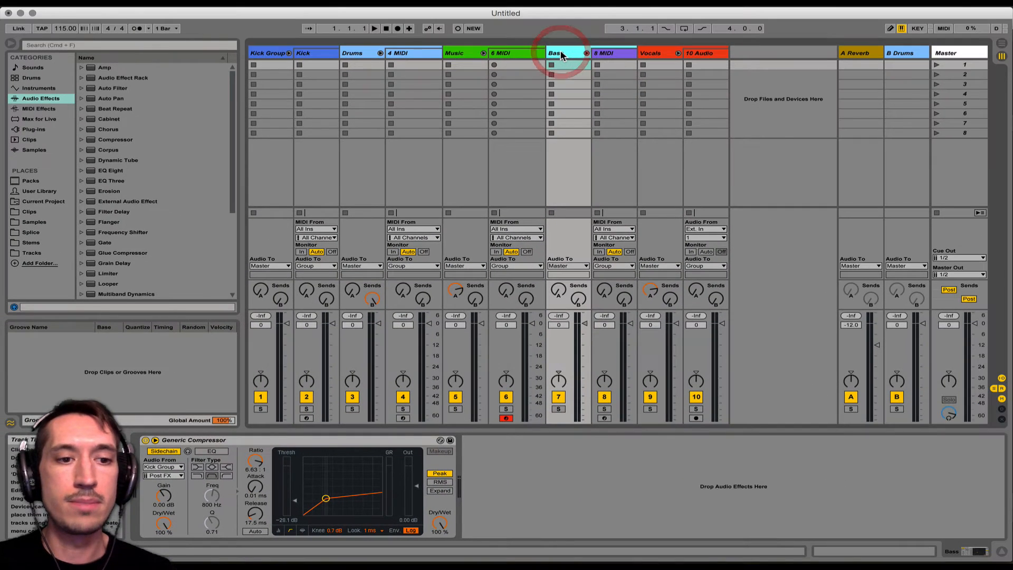
pyautogui.click(653, 54)
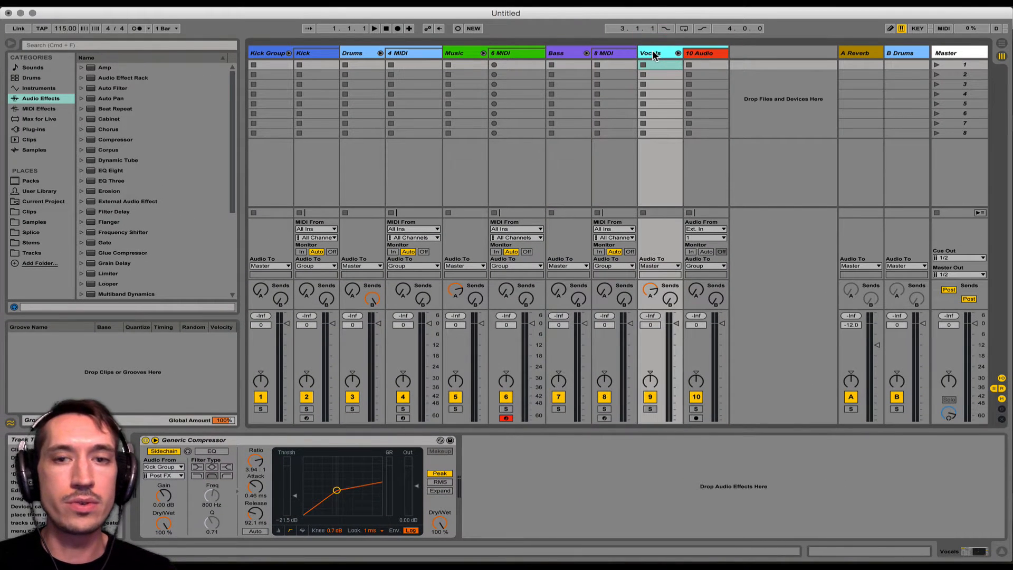
pyautogui.click(860, 54)
pyautogui.click(503, 441)
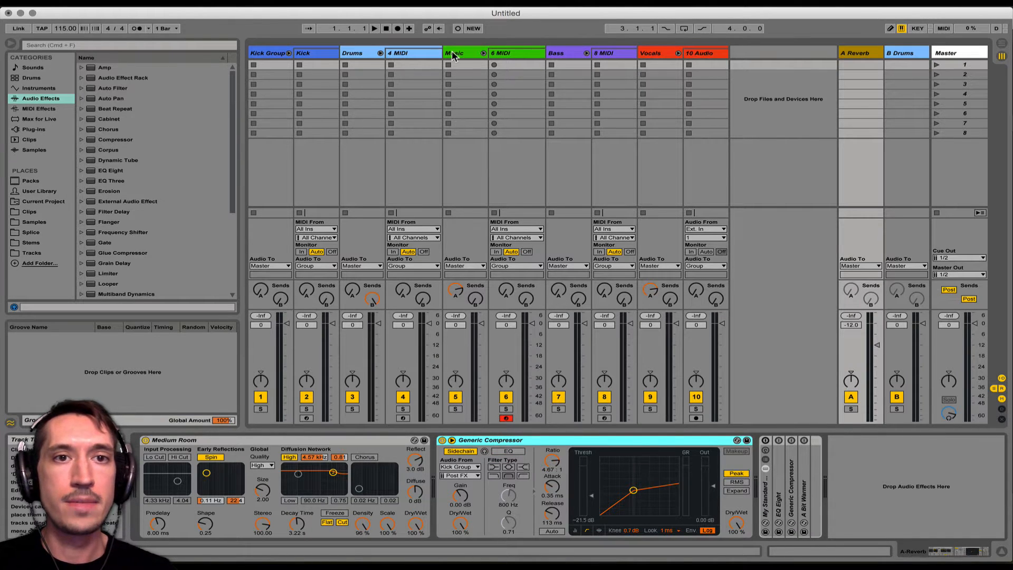
# Set the Drums group's compressor to ratio 3.07:1, attack 0.05 ms, release 27.7 ms and threshold -19.6 dB
pyautogui.click(366, 56)
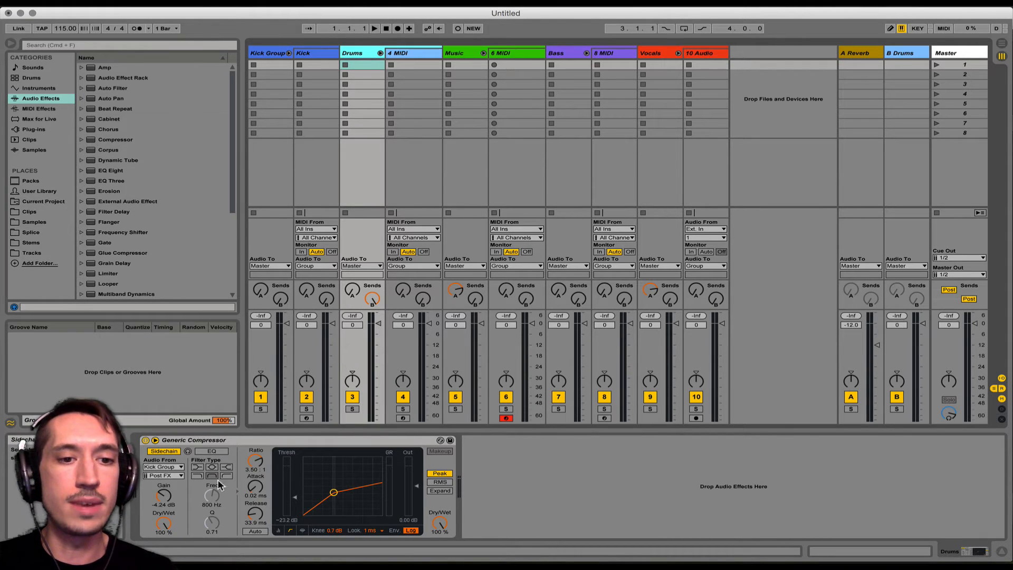
pyautogui.moveTo(255, 460); pyautogui.dragTo(295, 491)
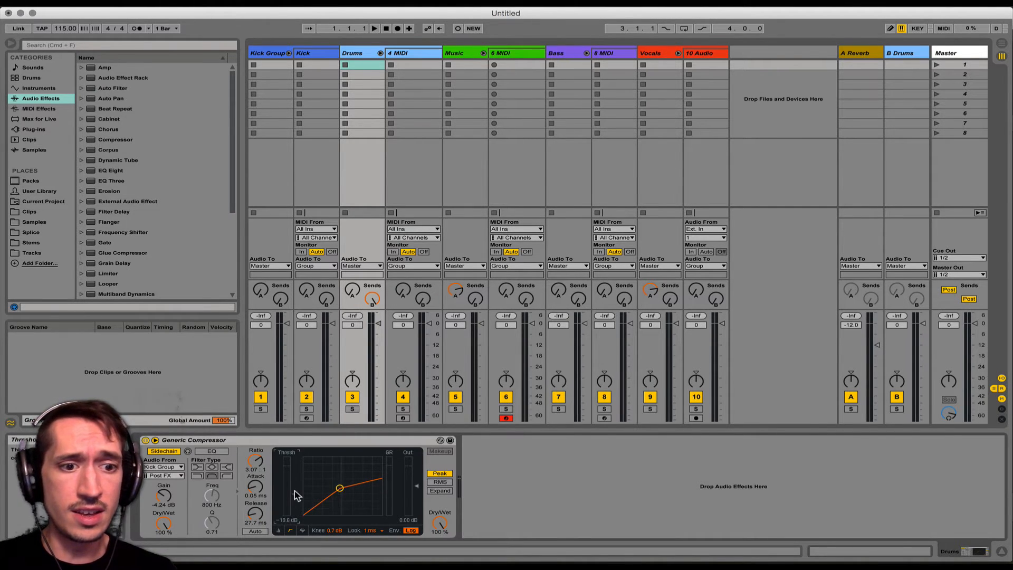
pyautogui.click(269, 52)
pyautogui.click(363, 54)
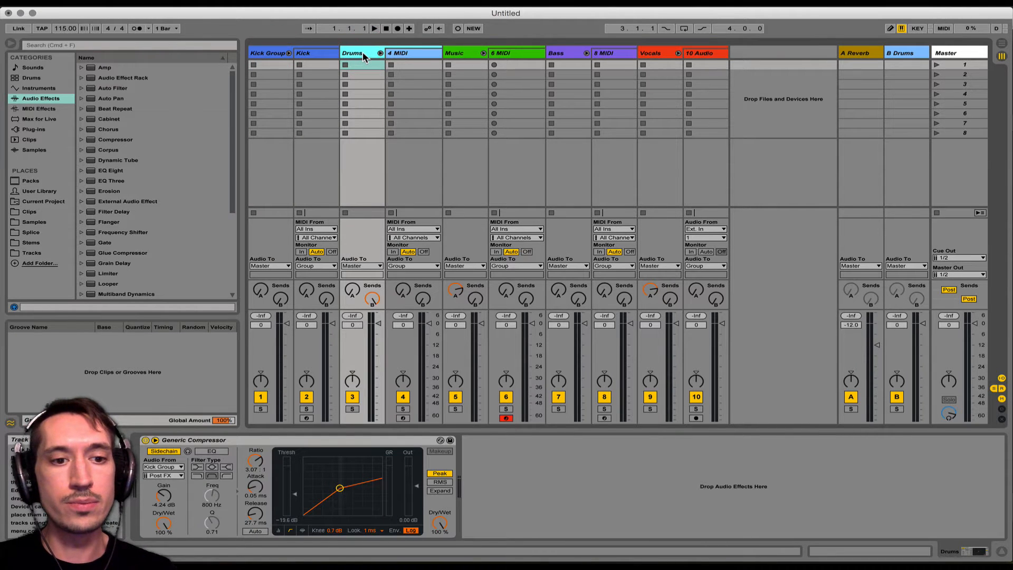
# Check the Music group's compressor, and view the replacement presets for the Drums group's compressor without swapping it
pyautogui.click(473, 53)
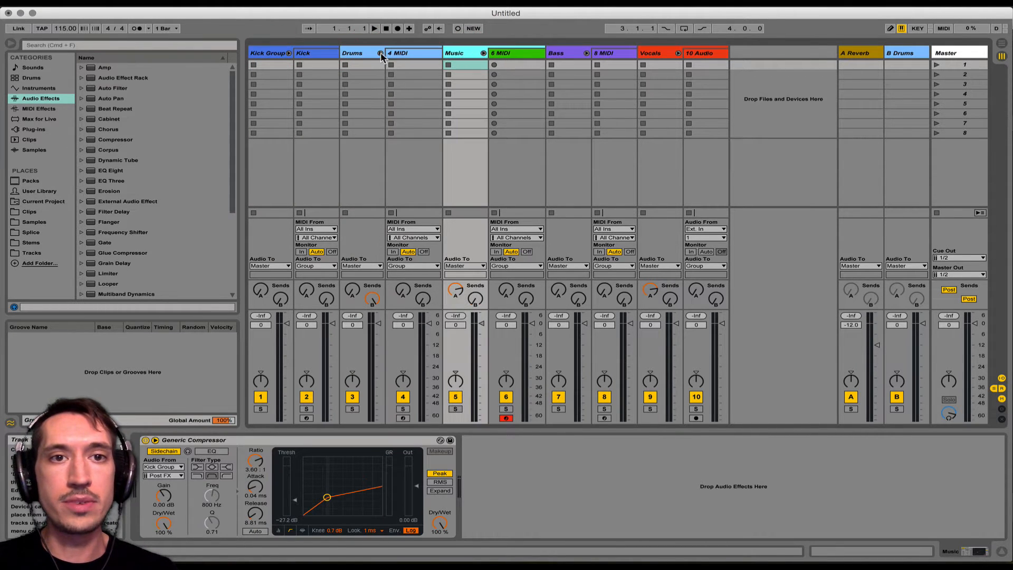
pyautogui.click(359, 52)
pyautogui.click(441, 439)
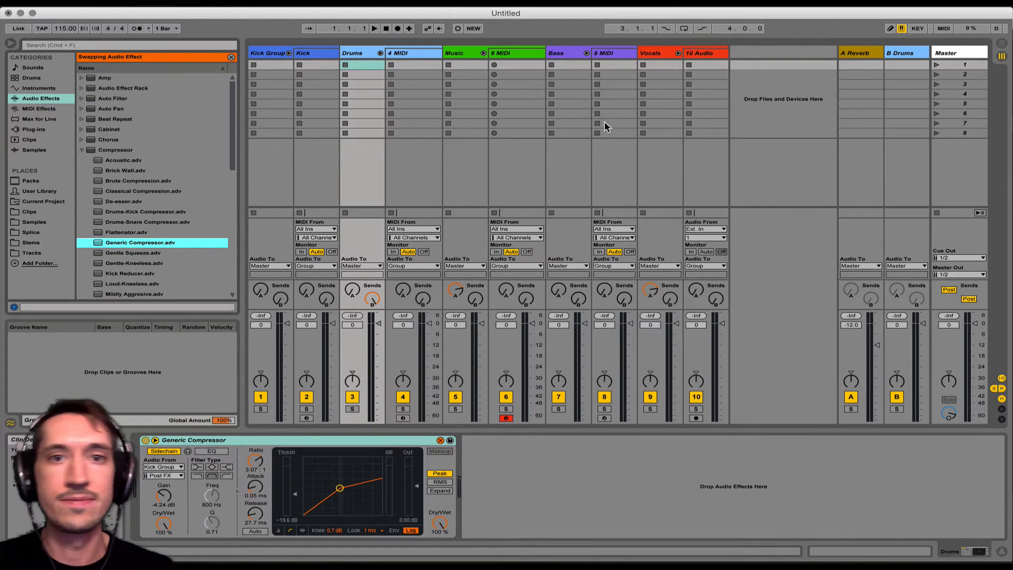
pyautogui.click(231, 57)
# Compare the sidechain compressor settings on the Music, Bass, Vocals and Drums groups
pyautogui.click(455, 53)
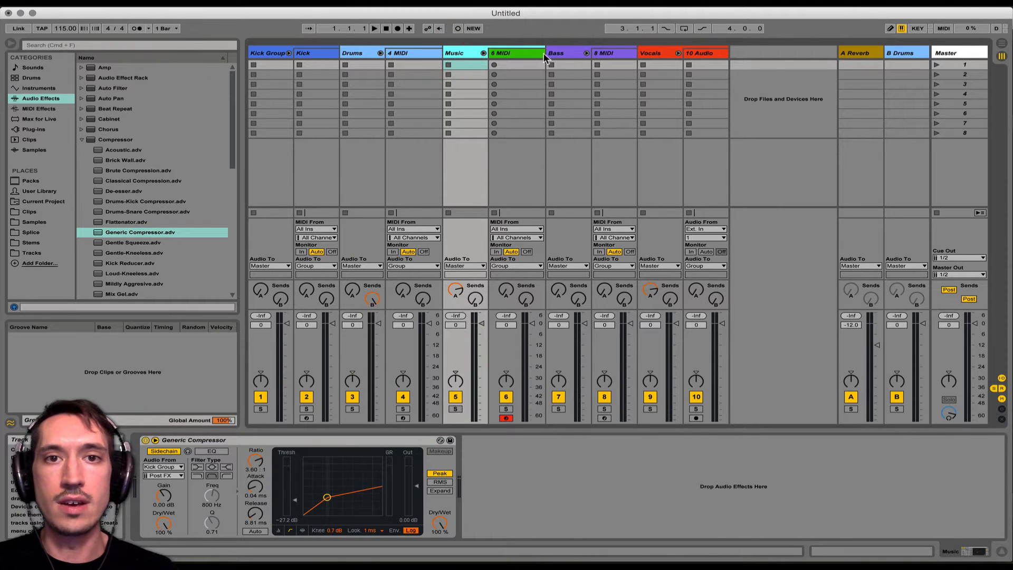
pyautogui.click(568, 54)
pyautogui.click(457, 54)
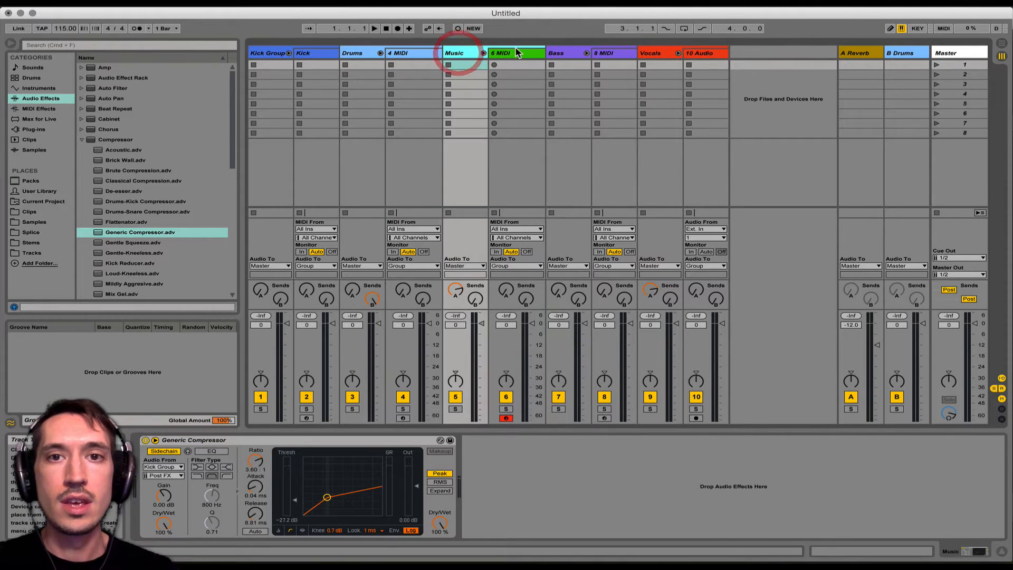
pyautogui.click(556, 54)
pyautogui.click(655, 53)
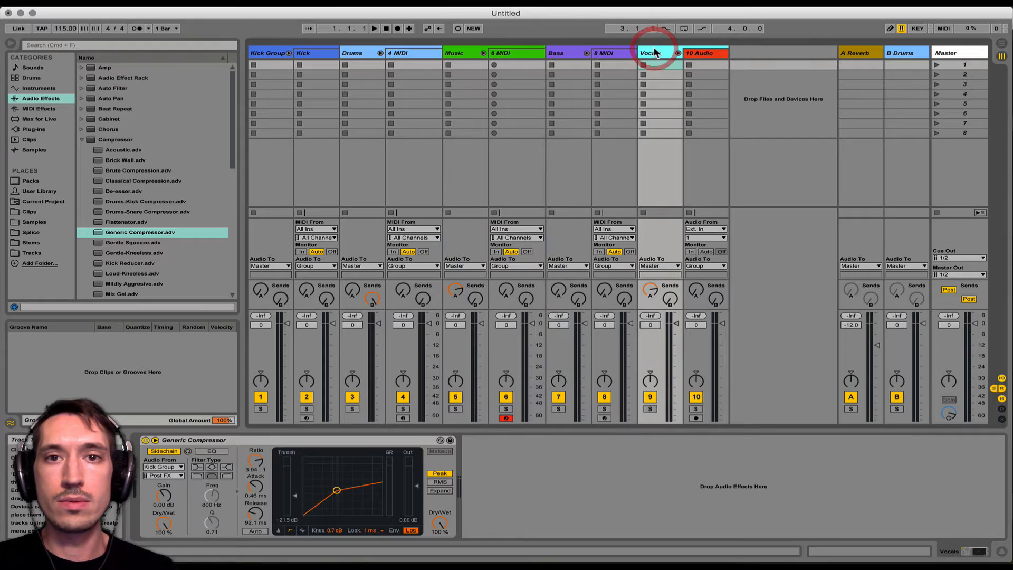
pyautogui.click(354, 54)
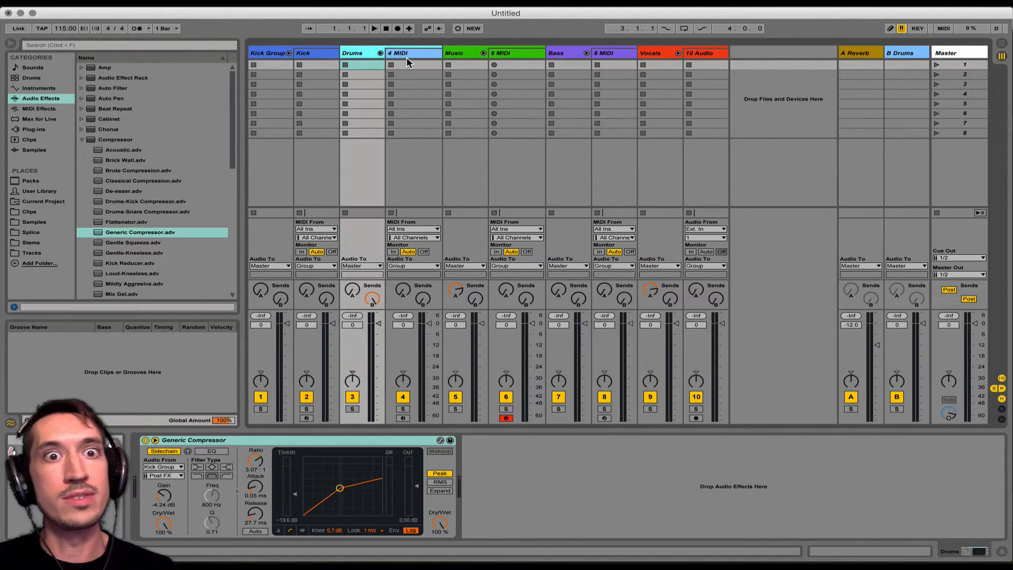
pyautogui.click(459, 55)
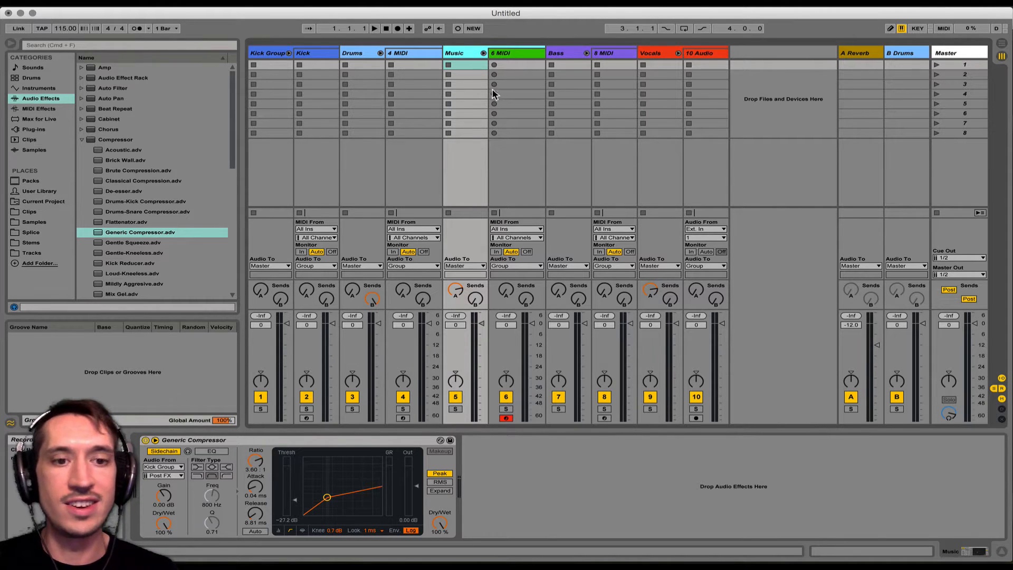
pyautogui.click(357, 53)
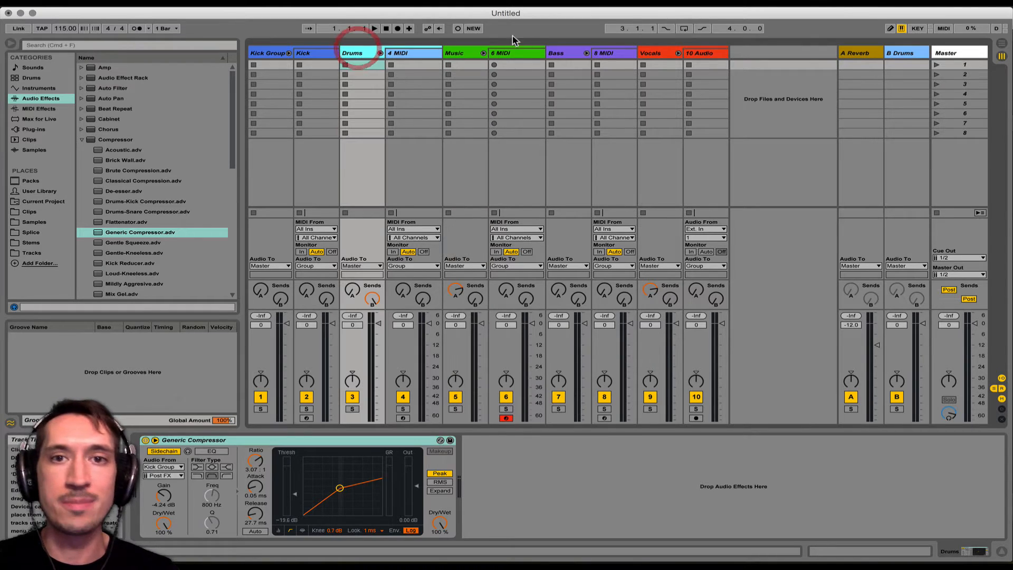
pyautogui.click(559, 52)
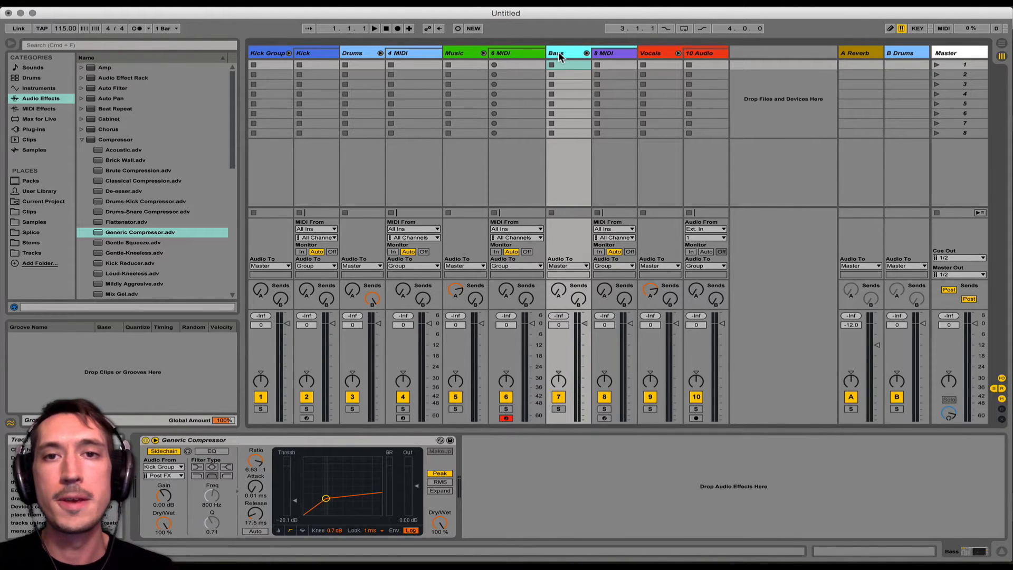
pyautogui.click(654, 55)
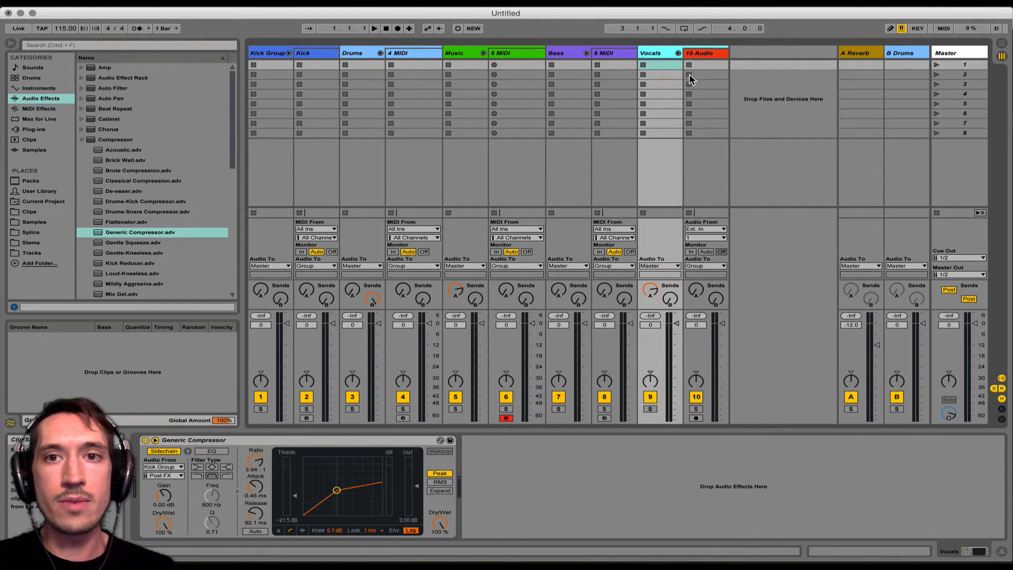
# Unfold EQ Eight, Generic Compressor and A Bit Warmer in the 4 MIDI track's standard effects rack to examine them
pyautogui.click(504, 56)
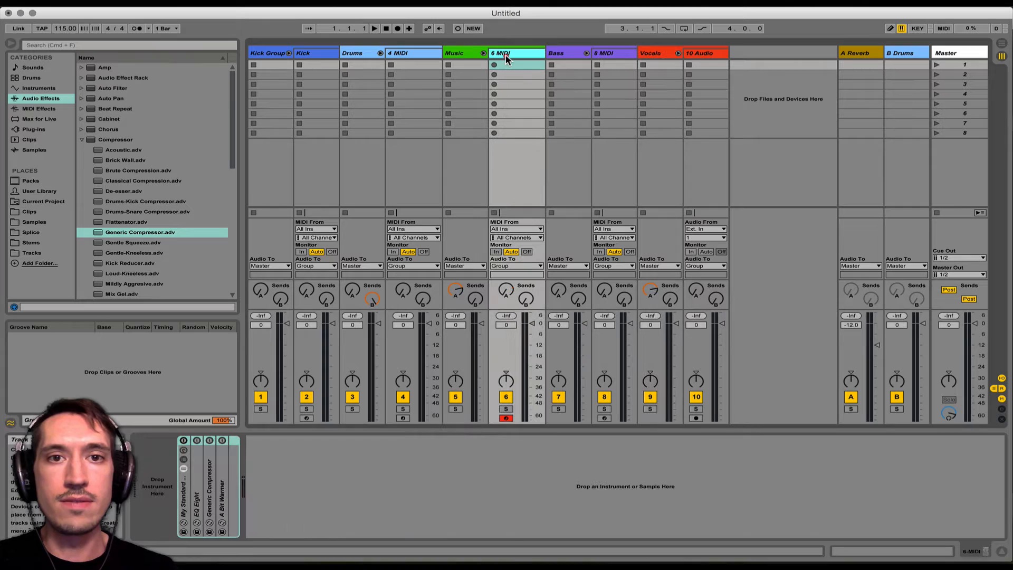
pyautogui.click(430, 56)
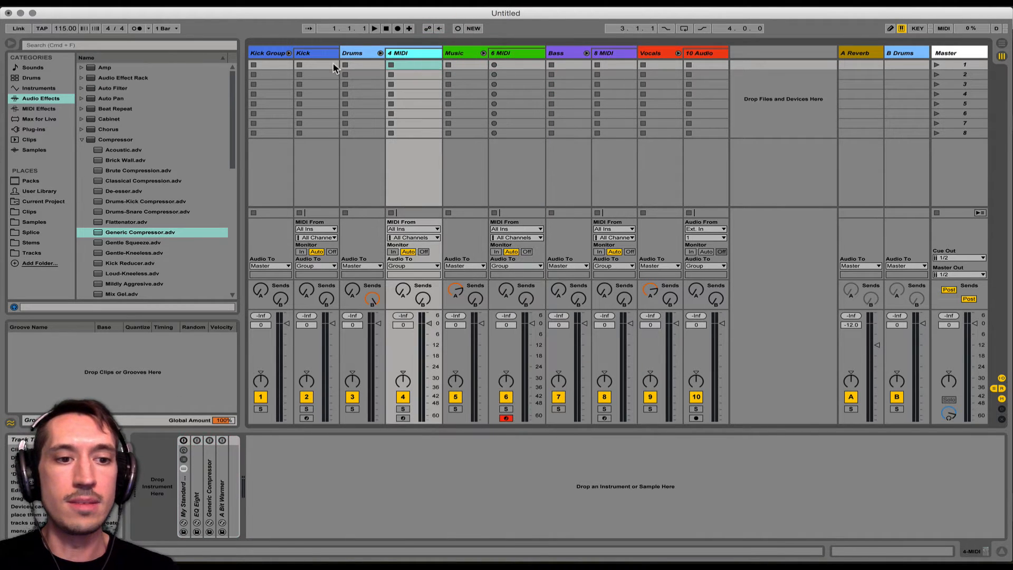
pyautogui.click(184, 489)
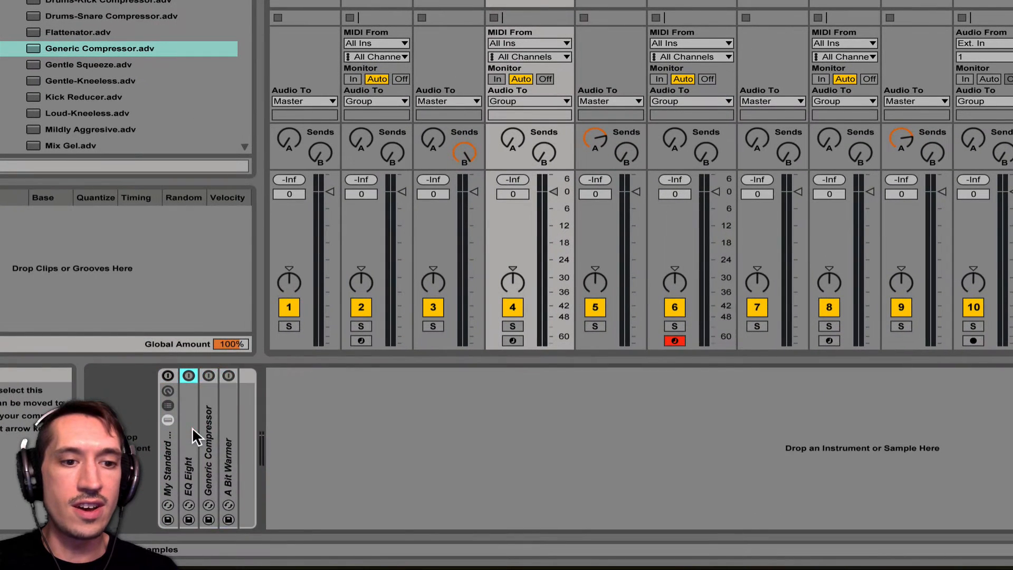
pyautogui.doubleClick(198, 472)
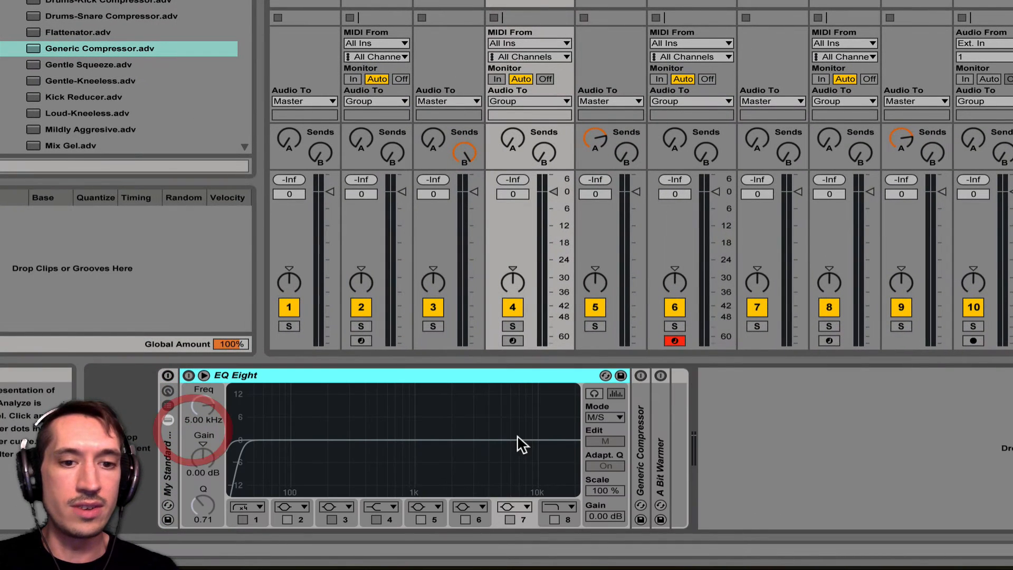
pyautogui.doubleClick(641, 423)
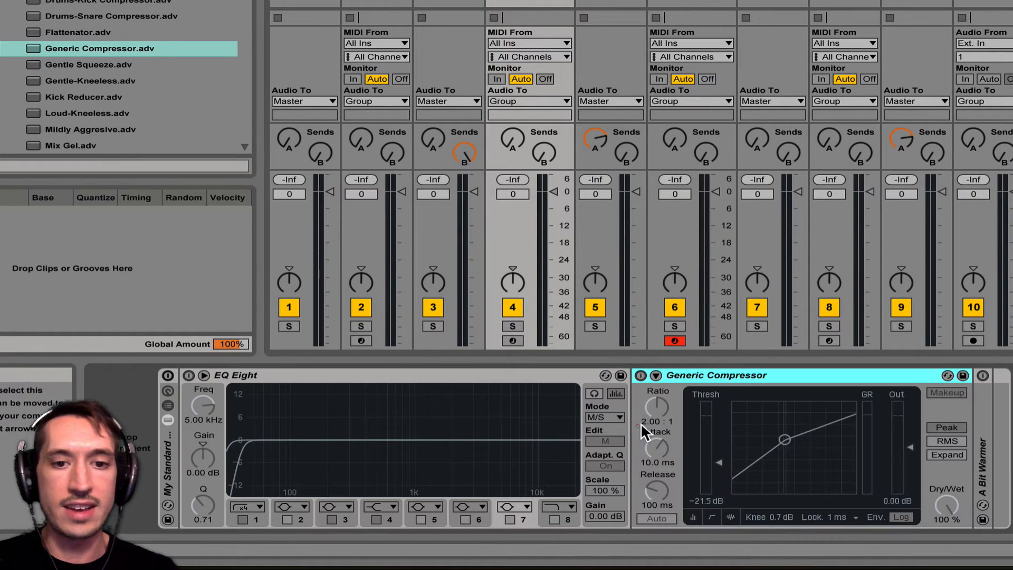
pyautogui.click(992, 425)
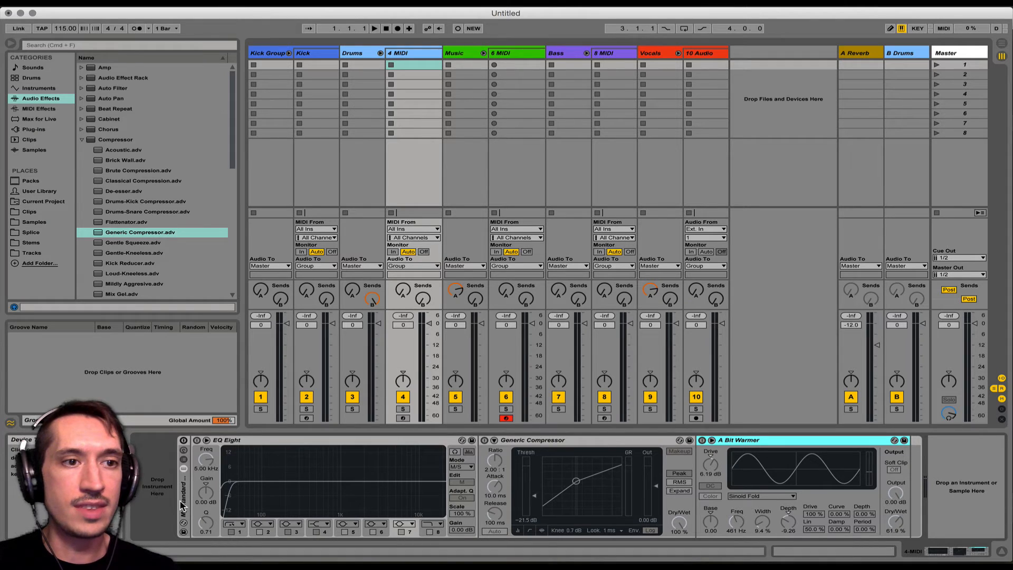
# Review the saved Audio Effect Rack presets in the User Library and collapse that folder
pyautogui.click(42, 192)
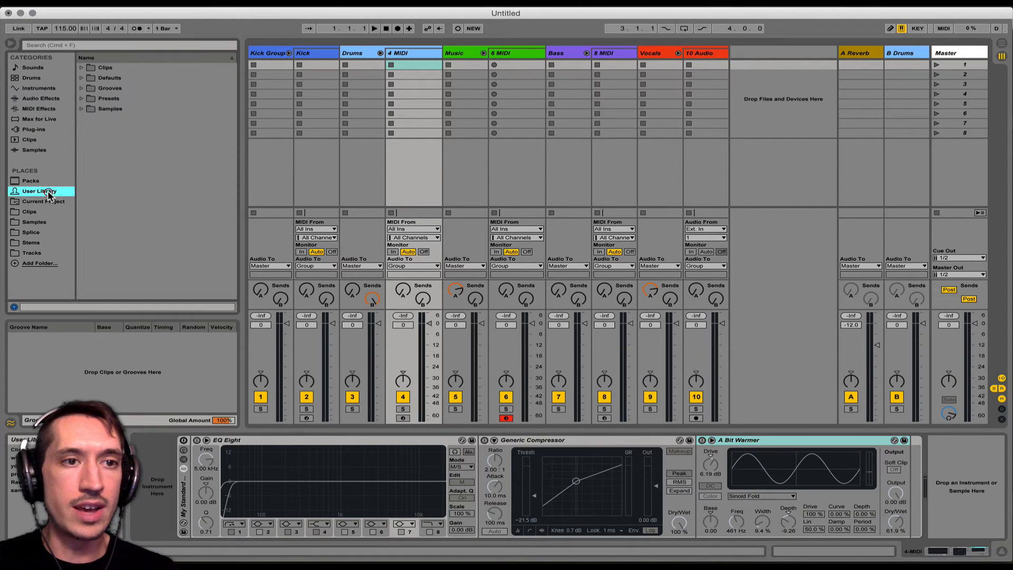
pyautogui.click(81, 98)
pyautogui.click(90, 108)
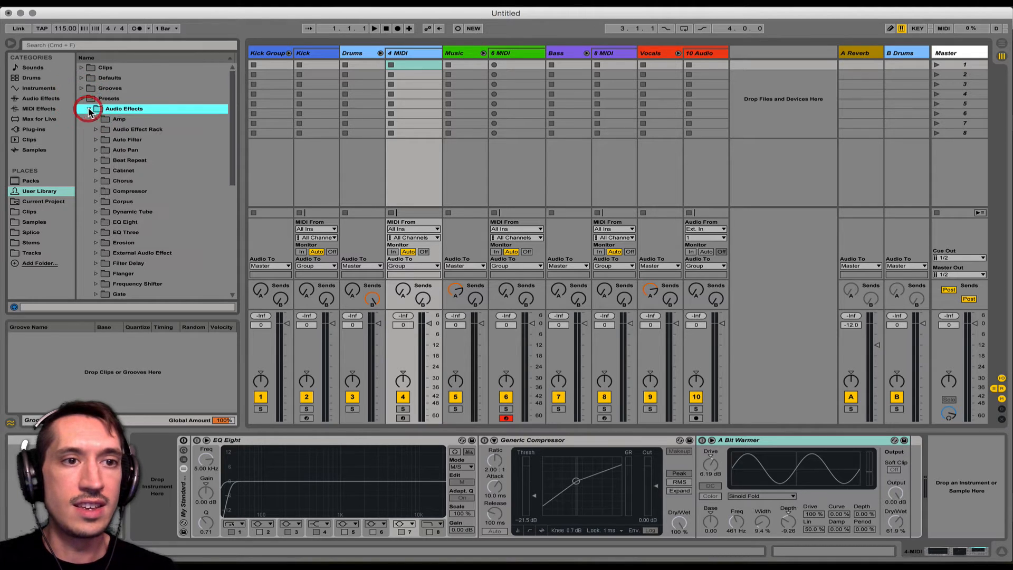
pyautogui.click(96, 129)
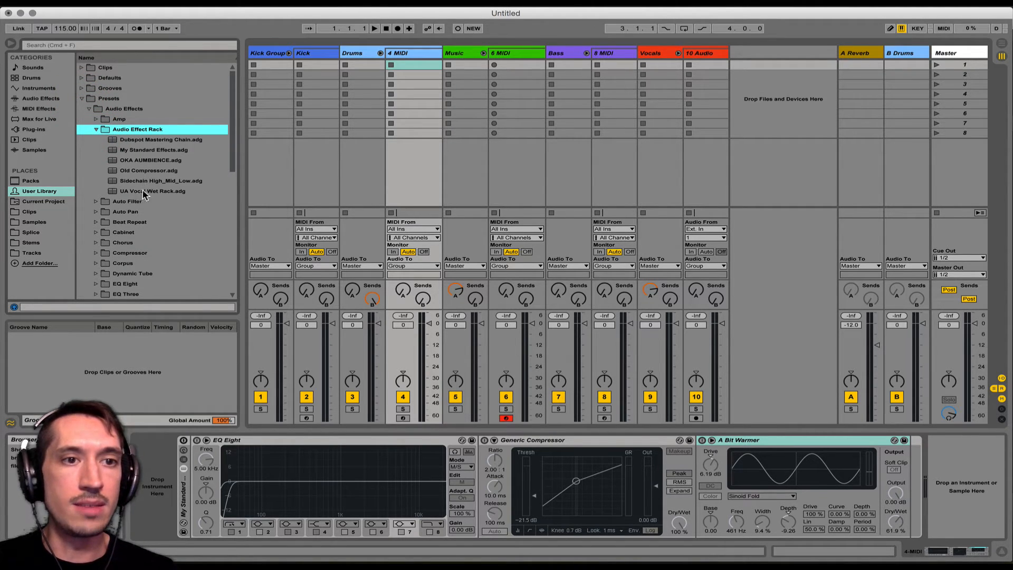
pyautogui.click(95, 129)
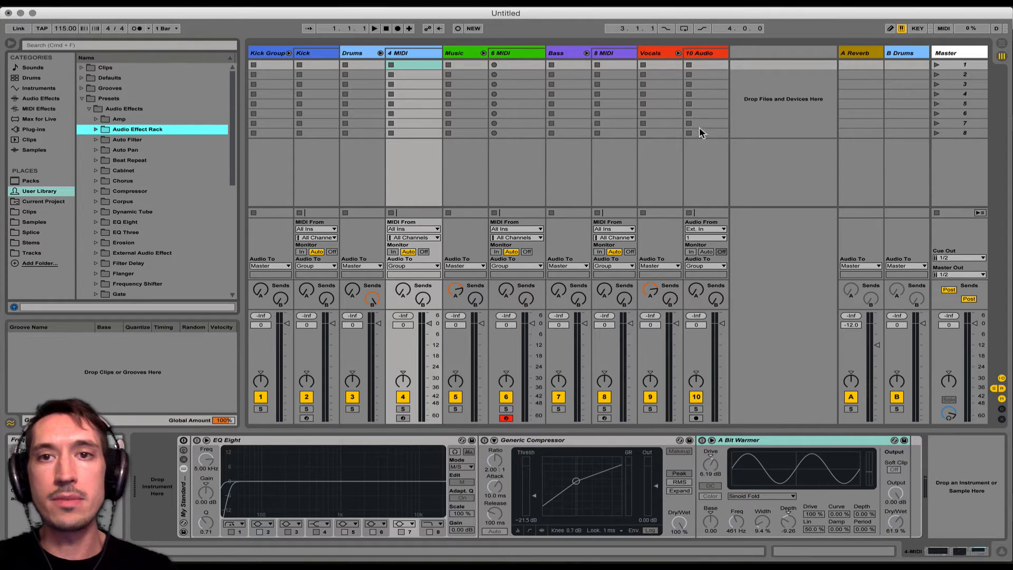
# Insert a new audio track and a new MIDI track after the Vocals group
pyautogui.click(667, 53)
pyautogui.press('super+t')
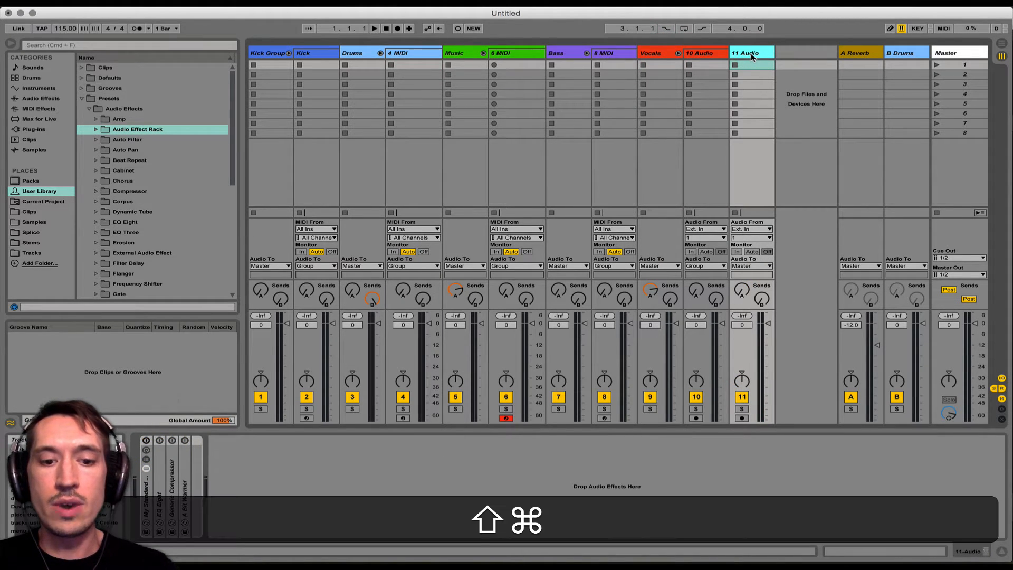
pyautogui.press('super+shift+t')
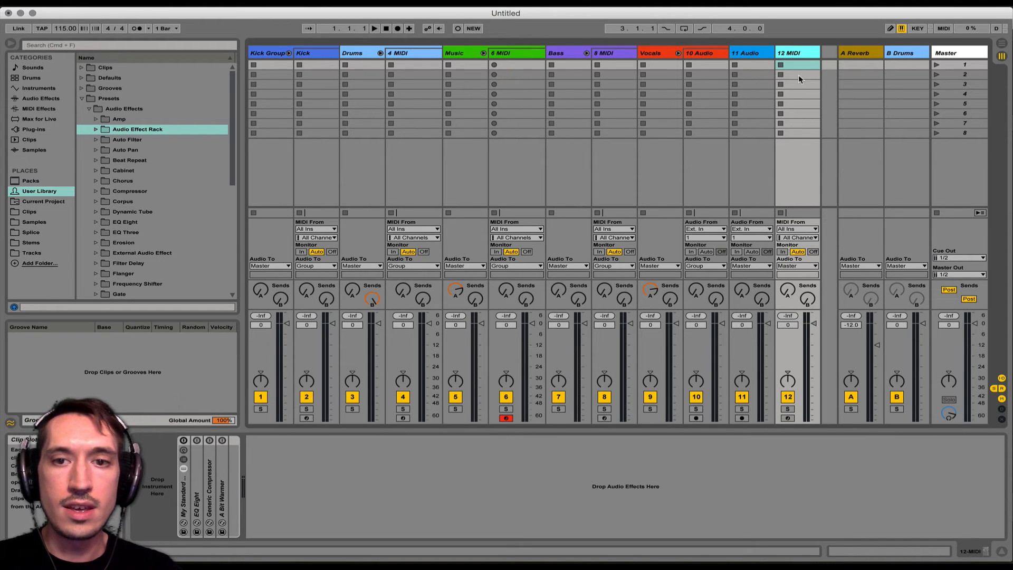
# Look up the save-as-default track option for the new 12 MIDI and 11 Audio tracks
pyautogui.rightClick(804, 52)
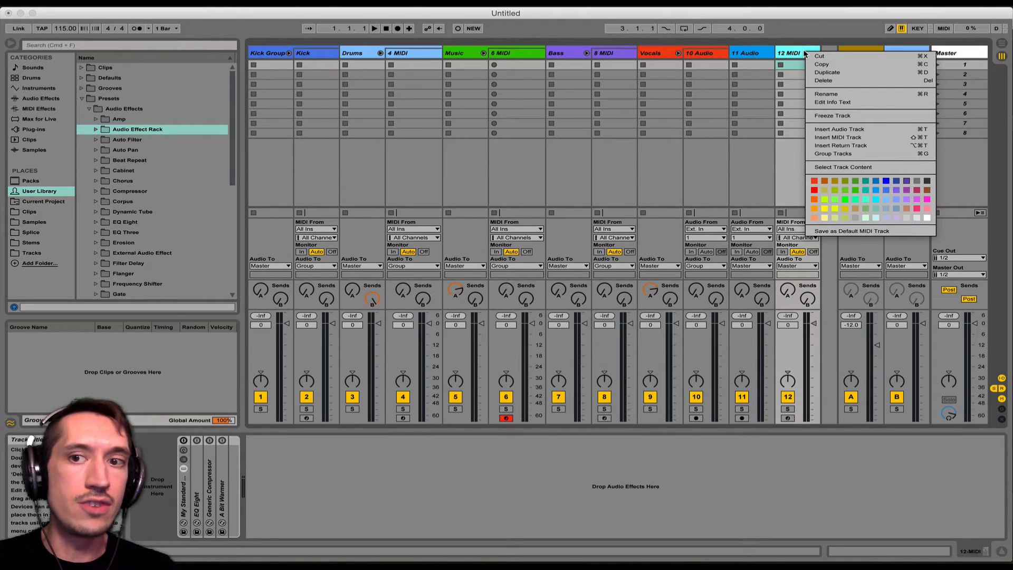
pyautogui.rightClick(772, 53)
pyautogui.rightClick(752, 53)
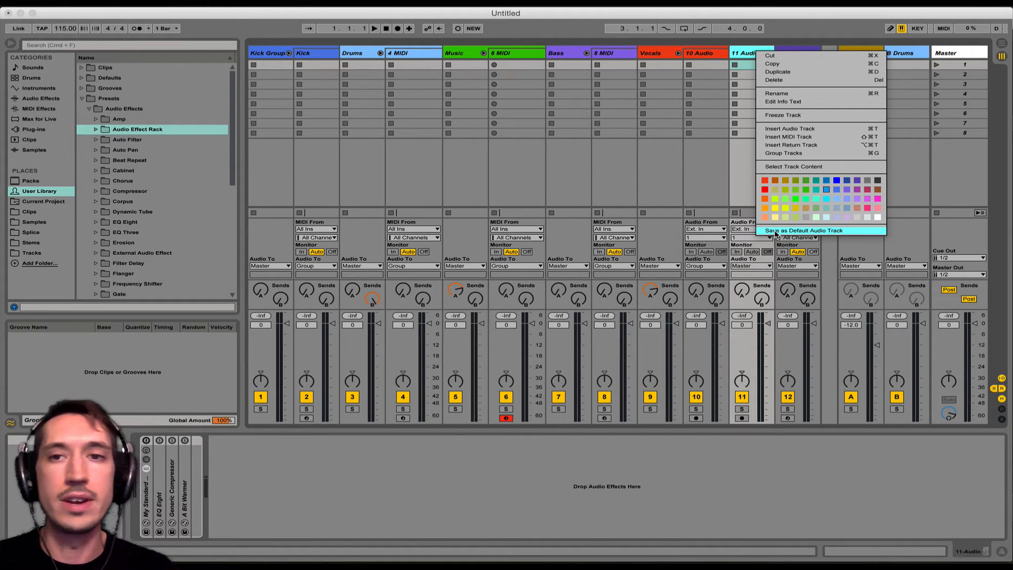
# Delete the newly added 11 Audio and 12 MIDI tracks
pyautogui.click(745, 57)
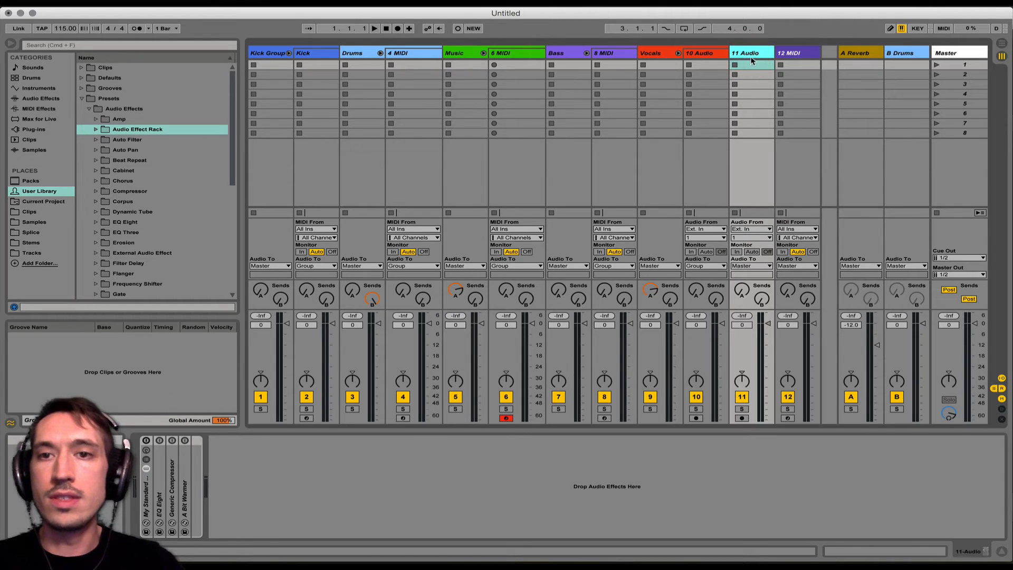
pyautogui.press('Delete')
pyautogui.click(755, 54)
pyautogui.press('Delete')
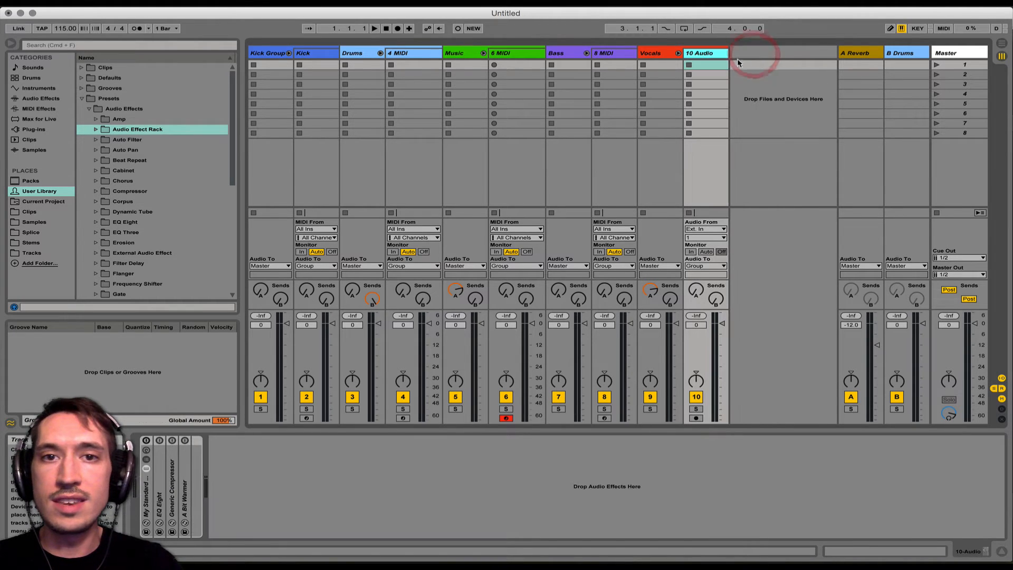
# On the 4 MIDI track, activate the standard effects rack and its EQ Eight, Generic Compressor and A Bit Warmer
pyautogui.click(409, 52)
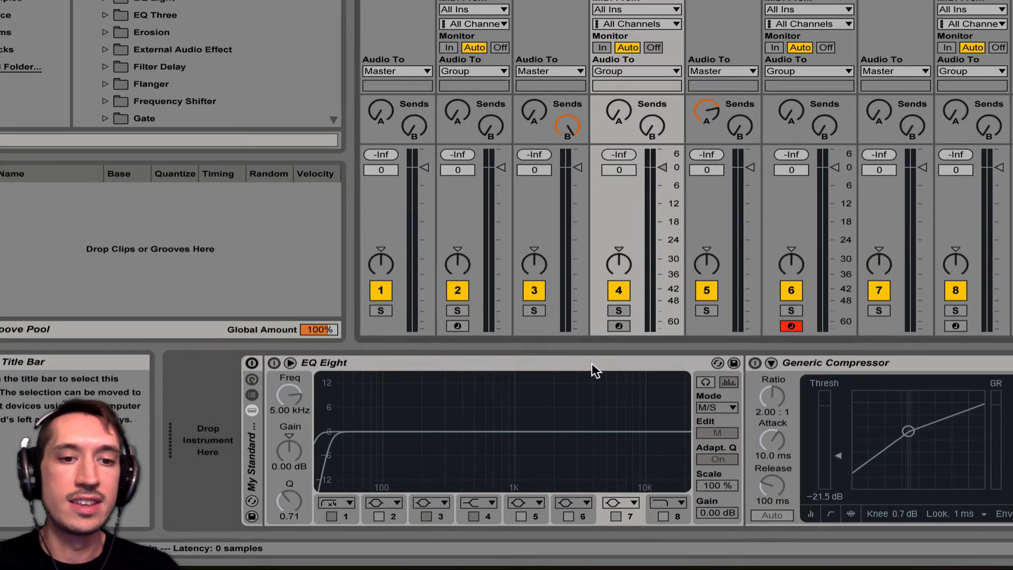
pyautogui.click(387, 440)
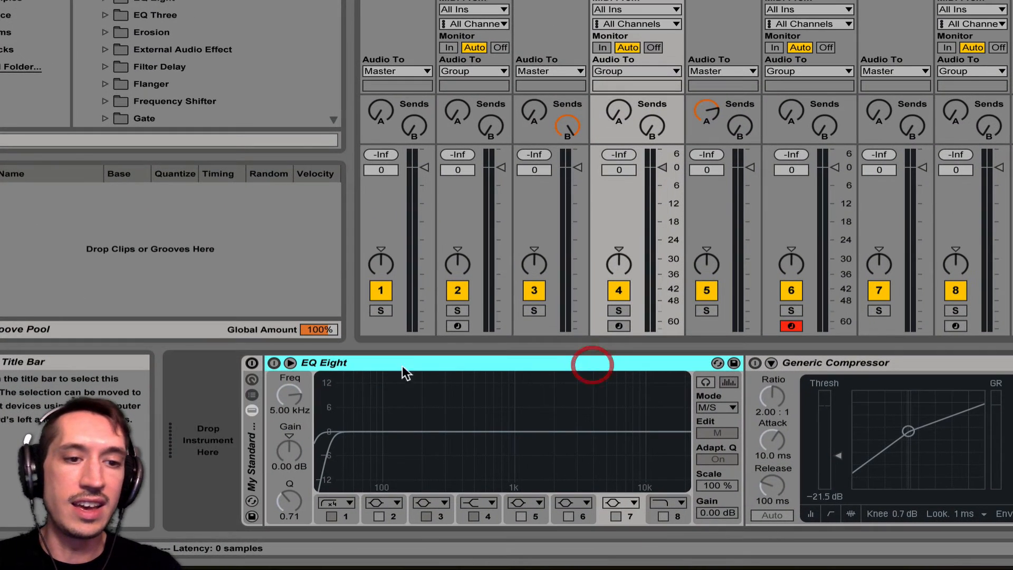
pyautogui.click(252, 363)
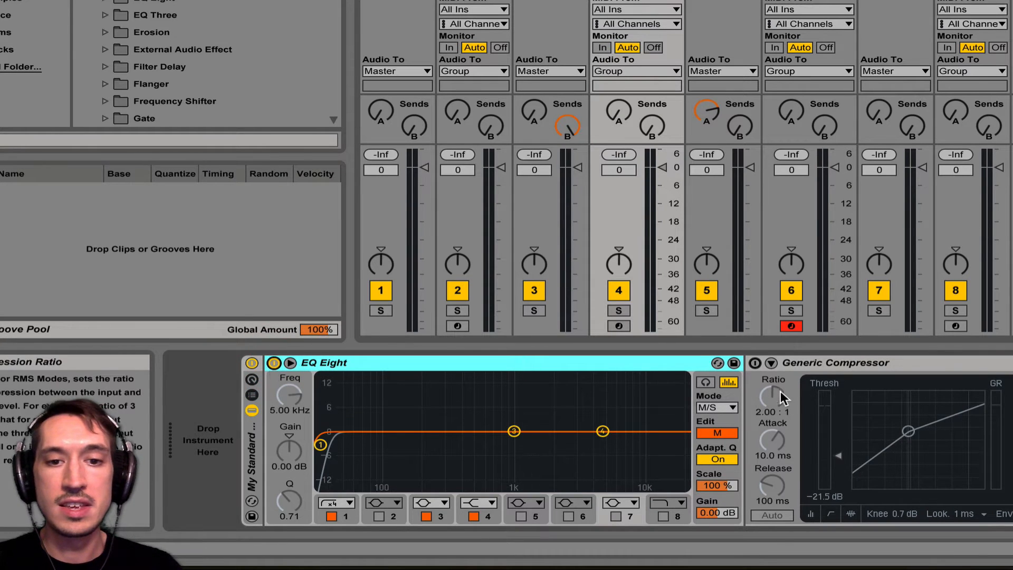
pyautogui.click(755, 363)
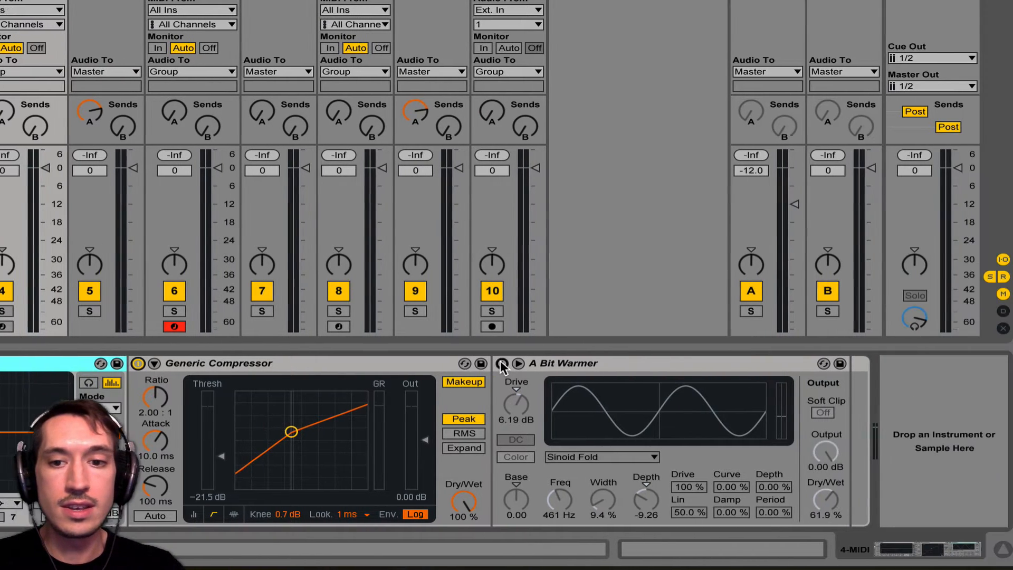
pyautogui.click(719, 363)
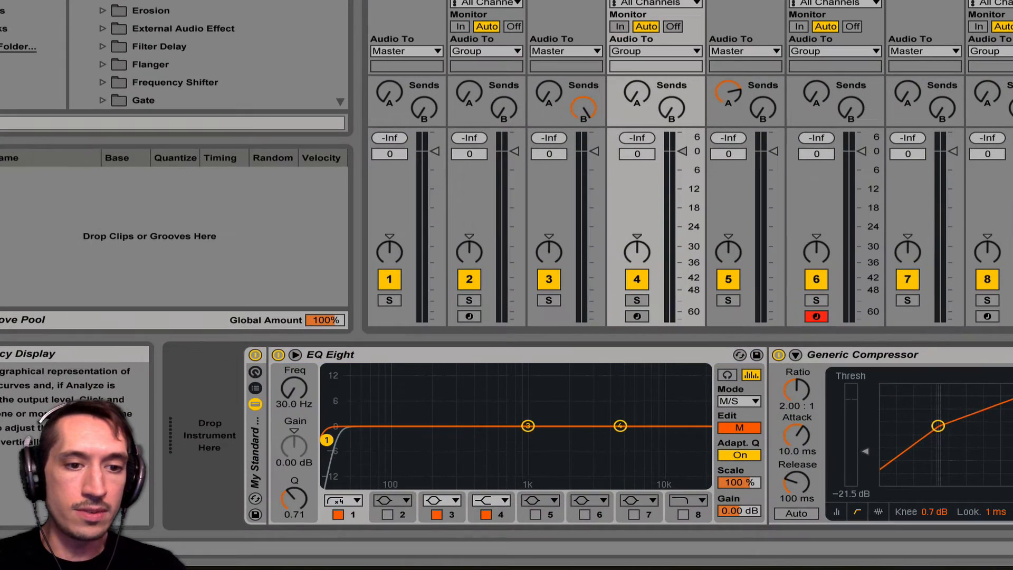
# In EQ Eight, set the mid low cut to 77.6 Hz and side low cut to 98.4 Hz, boosting side band 5 by 3.6 dB at 2.69 kHz
pyautogui.moveTo(327, 439); pyautogui.dragTo(381, 438)
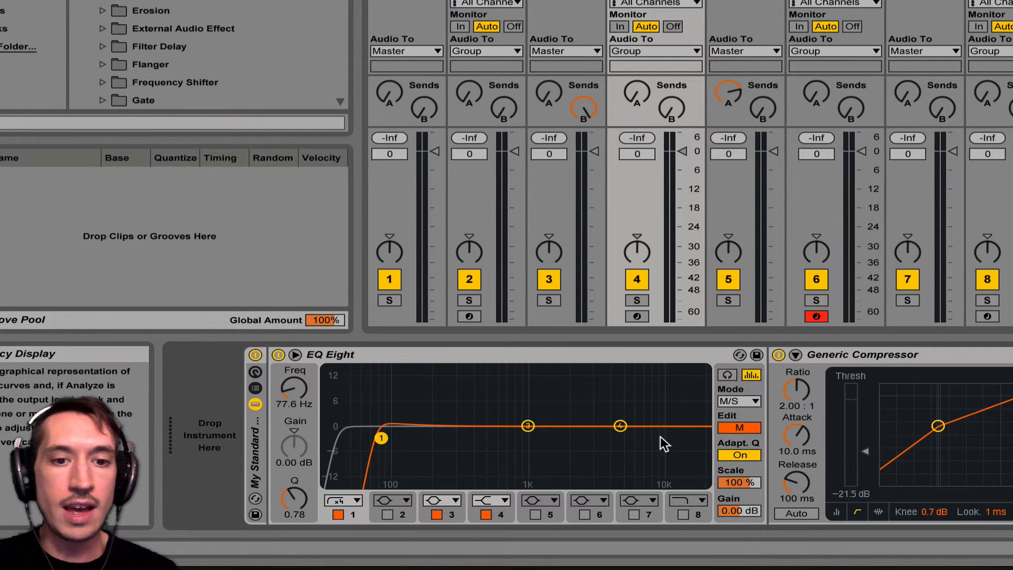
pyautogui.click(732, 428)
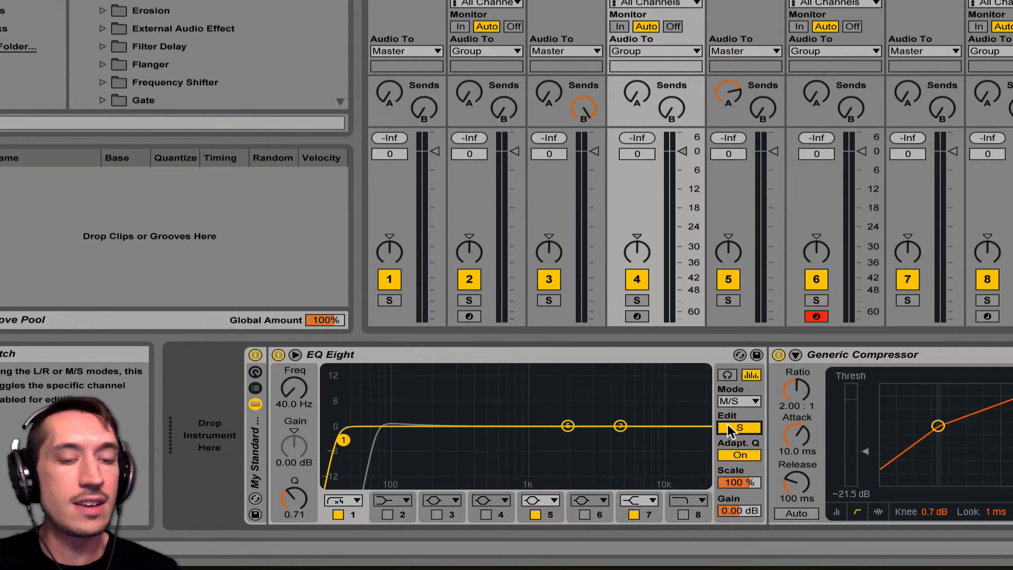
pyautogui.moveTo(343, 439); pyautogui.dragTo(409, 442)
pyautogui.moveTo(567, 426); pyautogui.dragTo(584, 412)
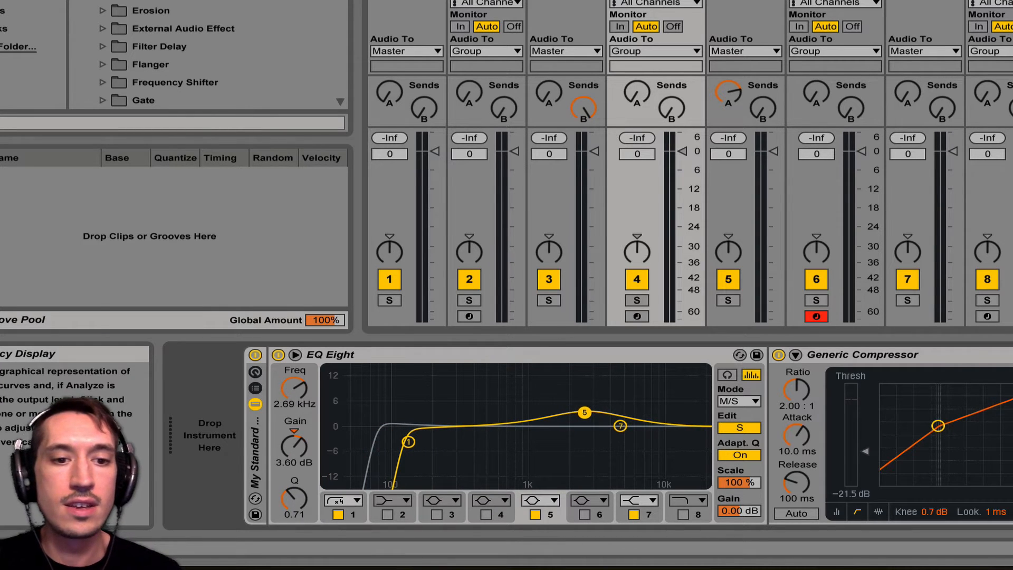
pyautogui.moveTo(409, 441); pyautogui.dragTo(403, 443)
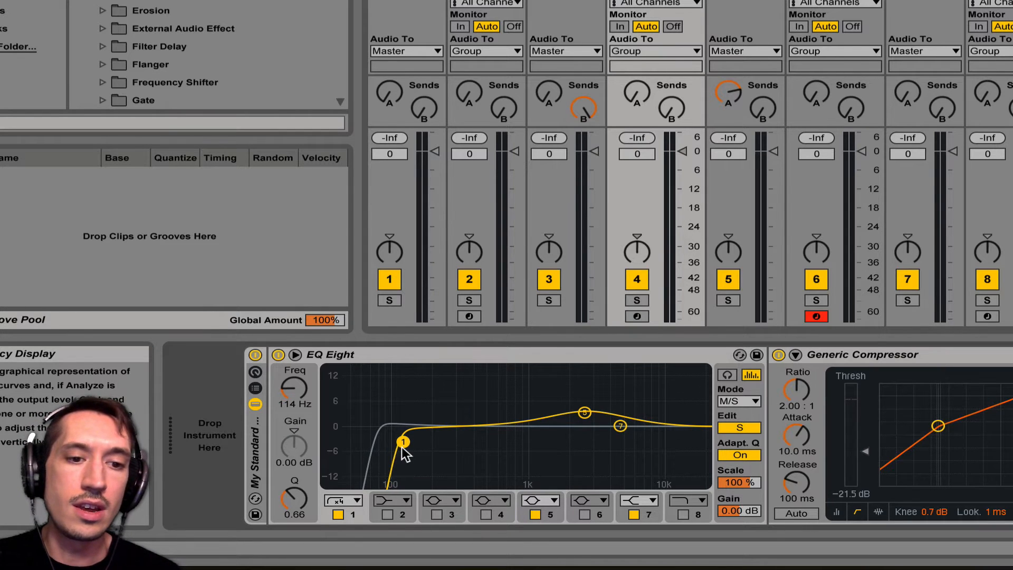
pyautogui.moveTo(402, 442); pyautogui.dragTo(397, 444)
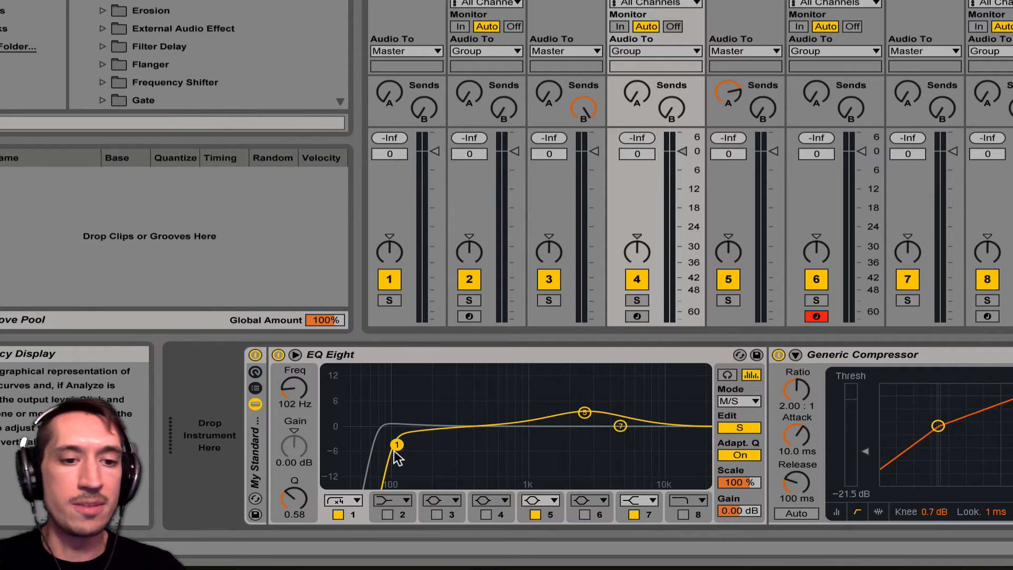
pyautogui.moveTo(396, 445); pyautogui.dragTo(395, 443)
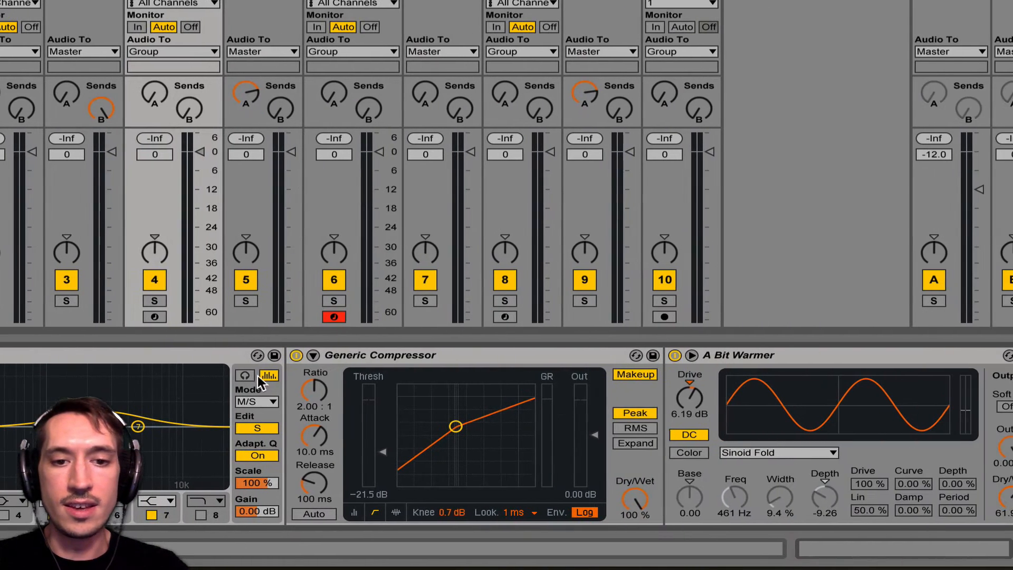
# Examine the Generic Compressor's sidechain section and its preset swapping mode, and leave both
pyautogui.click(926, 353)
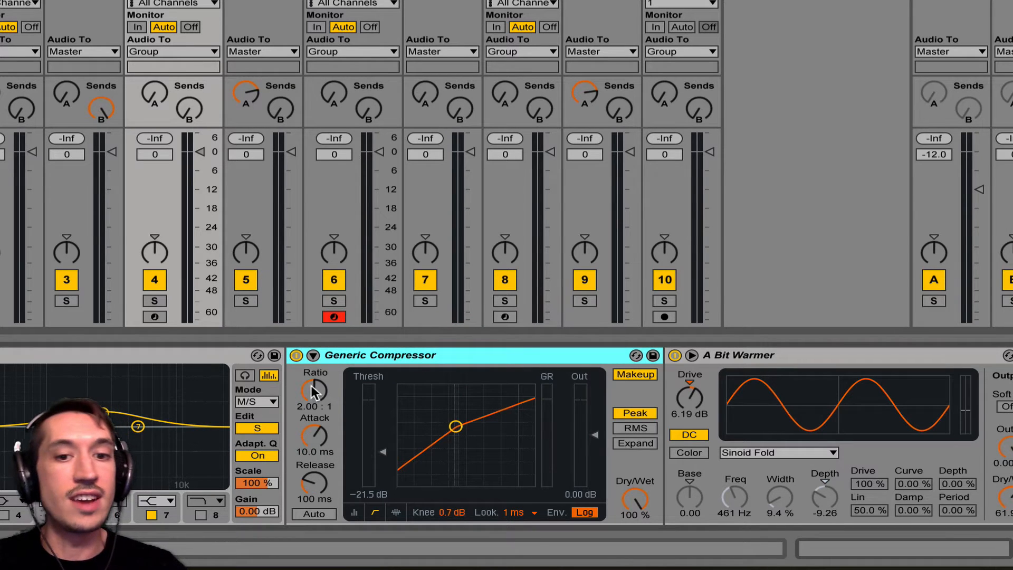
pyautogui.click(312, 355)
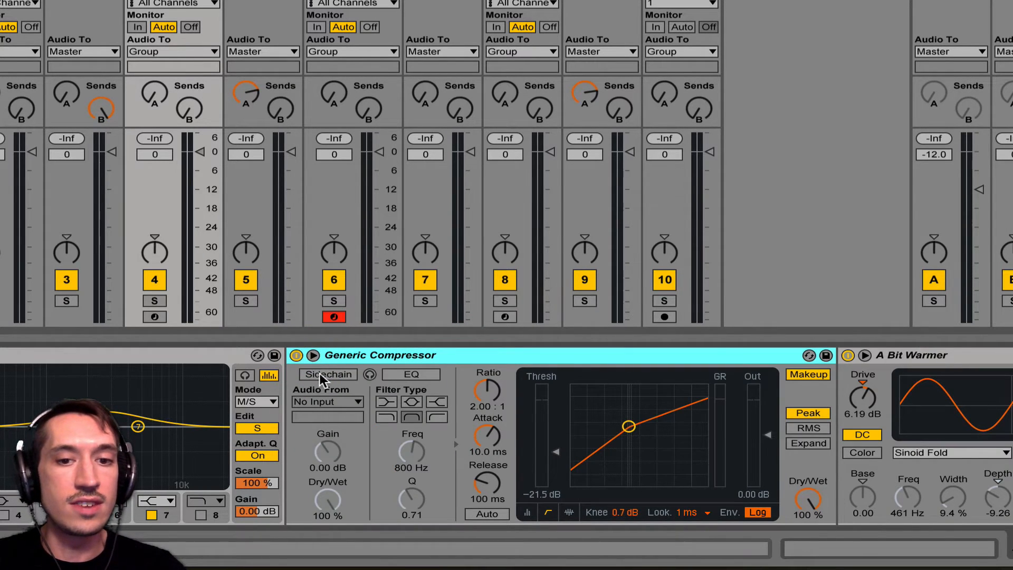
pyautogui.click(313, 355)
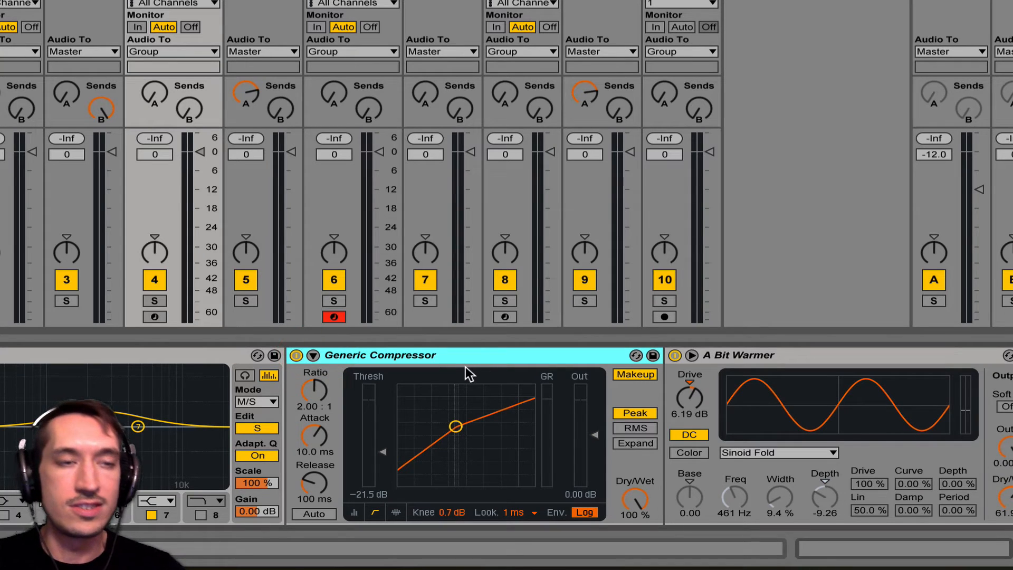
pyautogui.click(636, 355)
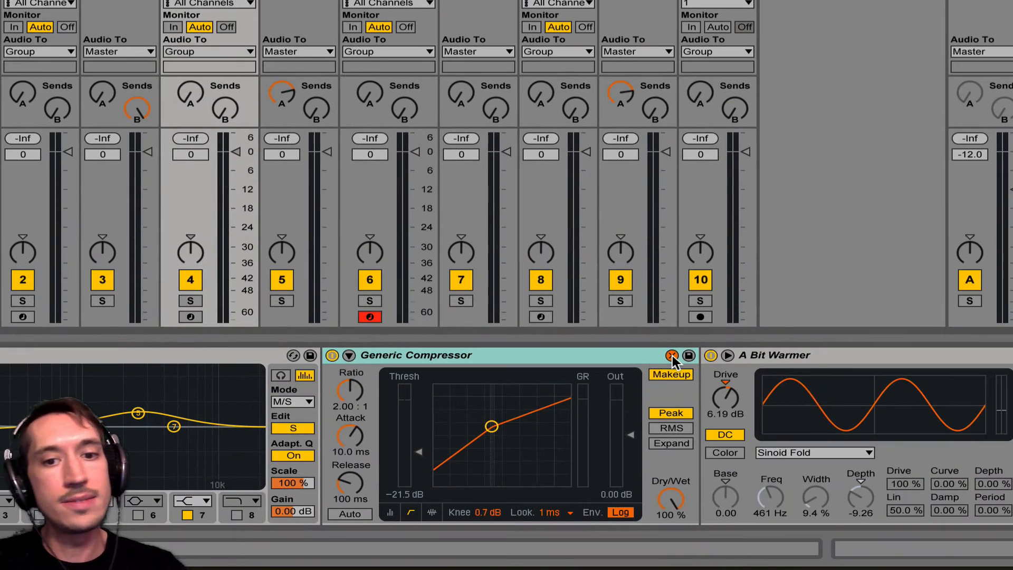
pyautogui.click(672, 356)
# Set the Generic Compressor's ratio to 2.63:1, attack to 0.24 ms, release to 92.1 ms and threshold to -19.6 dB
pyautogui.moveTo(351, 392); pyautogui.dragTo(351, 377)
pyautogui.moveTo(351, 436); pyautogui.dragTo(384, 470)
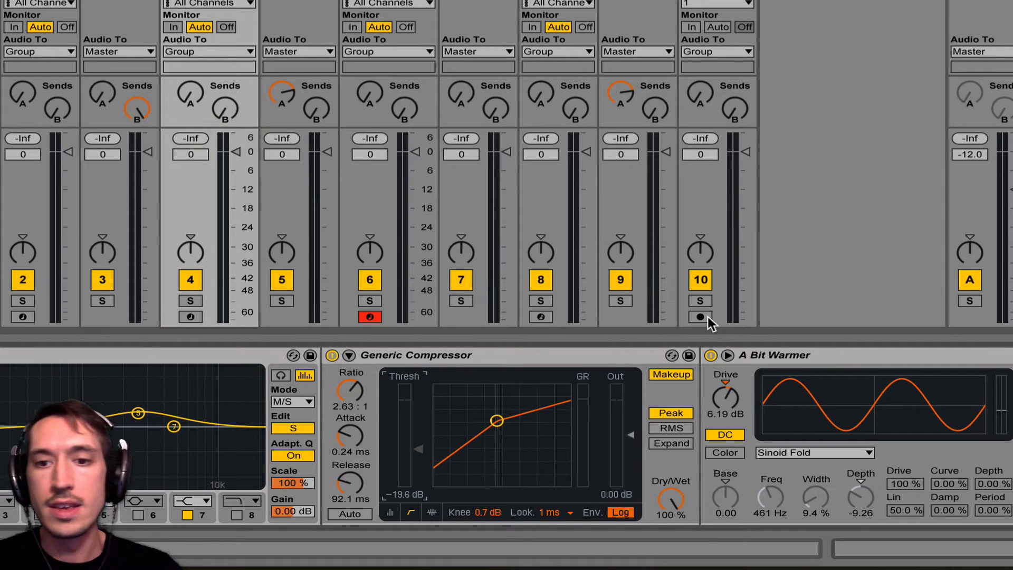
# Browse the Saturator presets that can replace A Bit Warmer
pyautogui.click(771, 355)
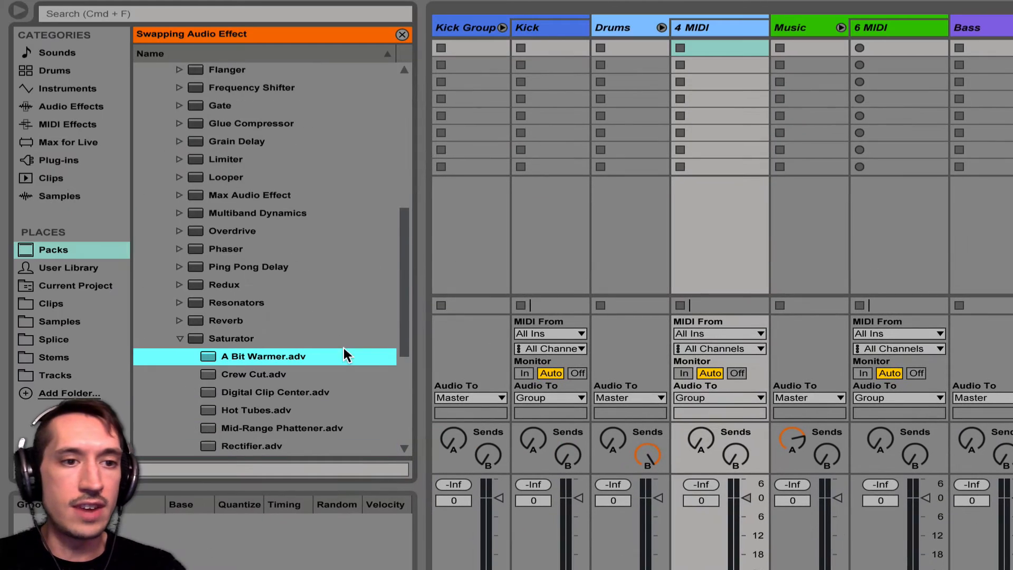
pyautogui.scroll(-2, 198, 320)
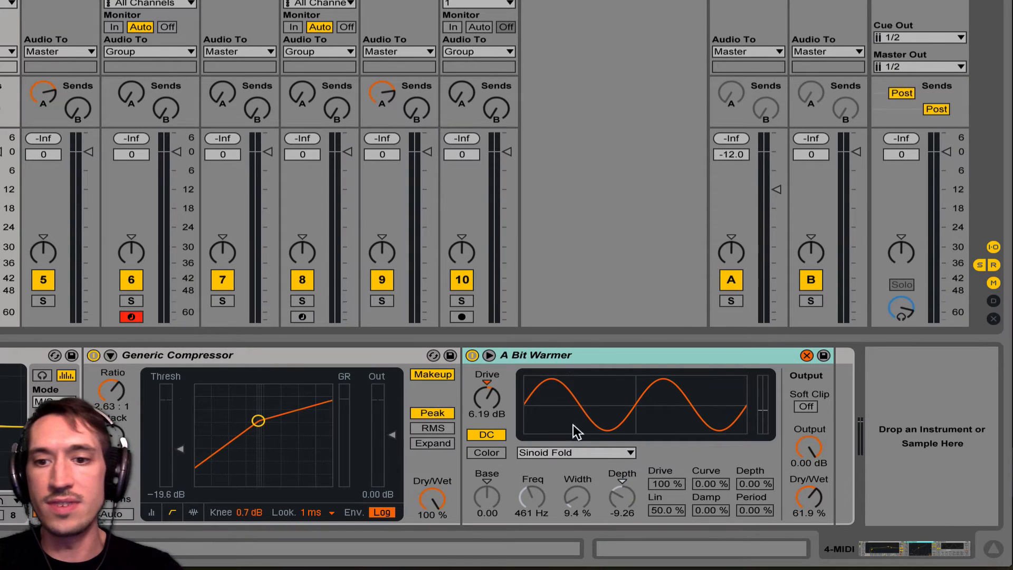
# Set A Bit Warmer's drive to 9.71 dB, curve type to Analog Clip and dry/wet to 69.8 %, and end preset swapping
pyautogui.scroll(5, 488, 397)
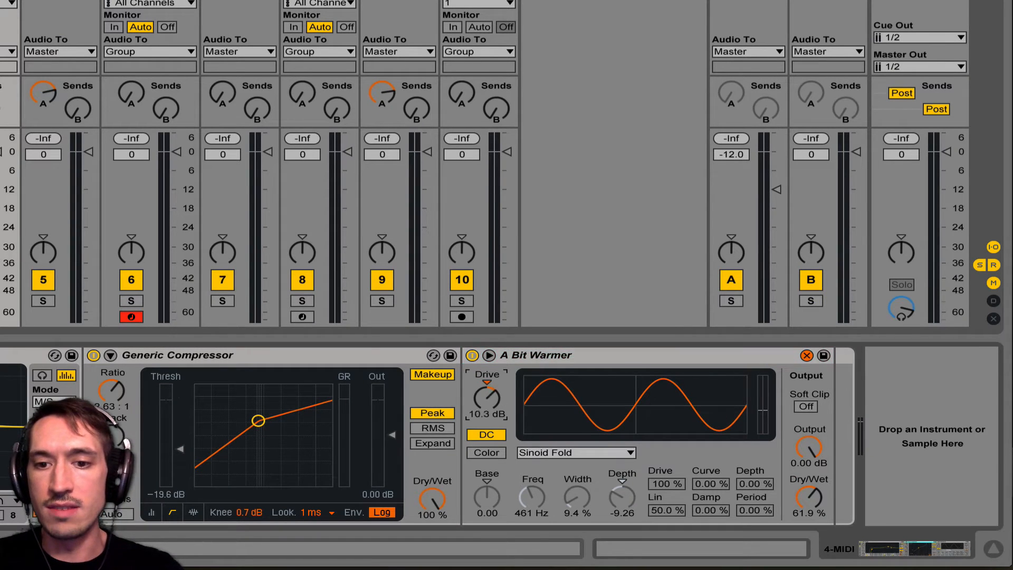
pyautogui.click(605, 454)
pyautogui.click(586, 495)
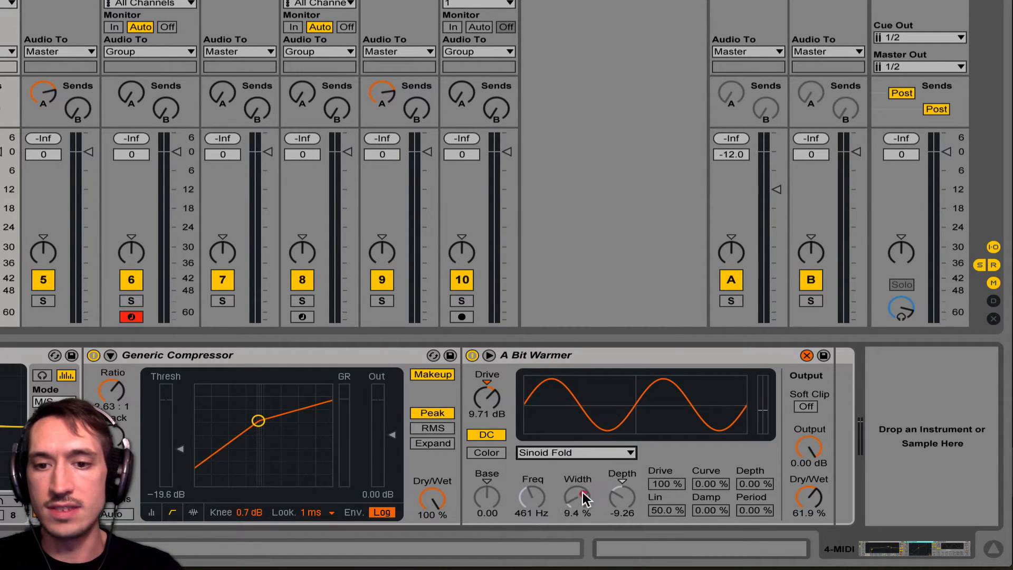
pyautogui.click(591, 455)
pyautogui.click(587, 466)
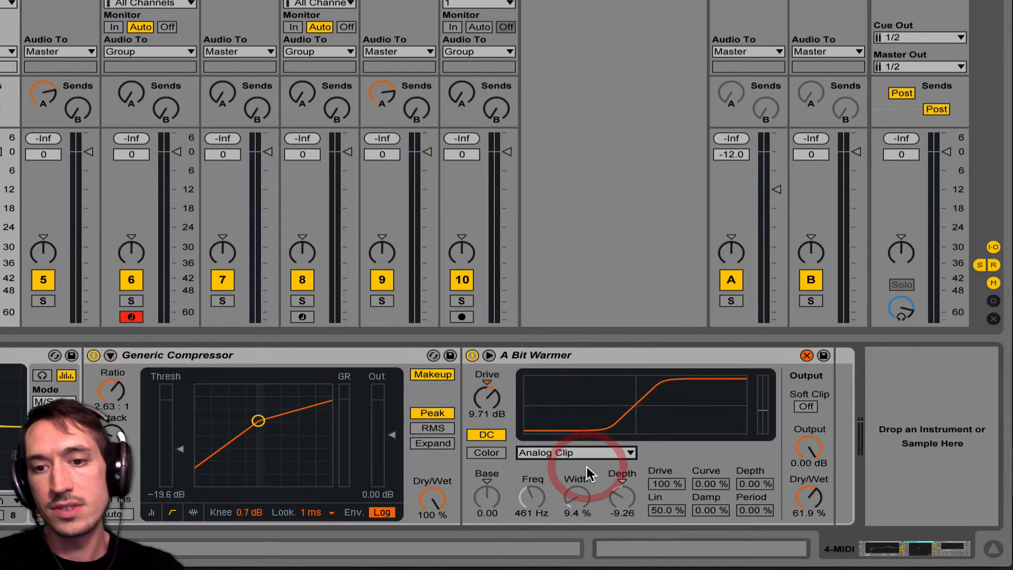
pyautogui.click(590, 451)
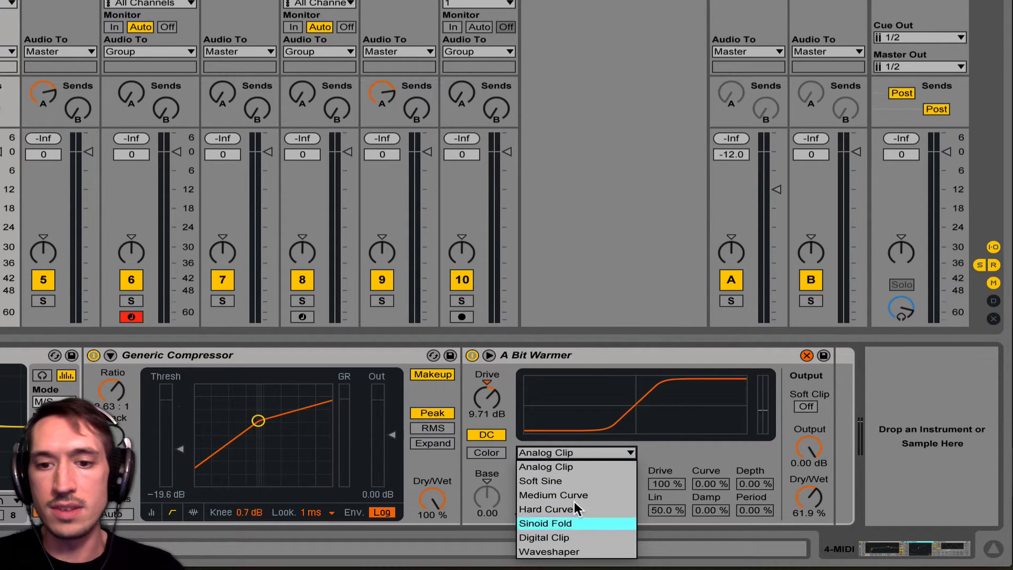
pyautogui.click(578, 452)
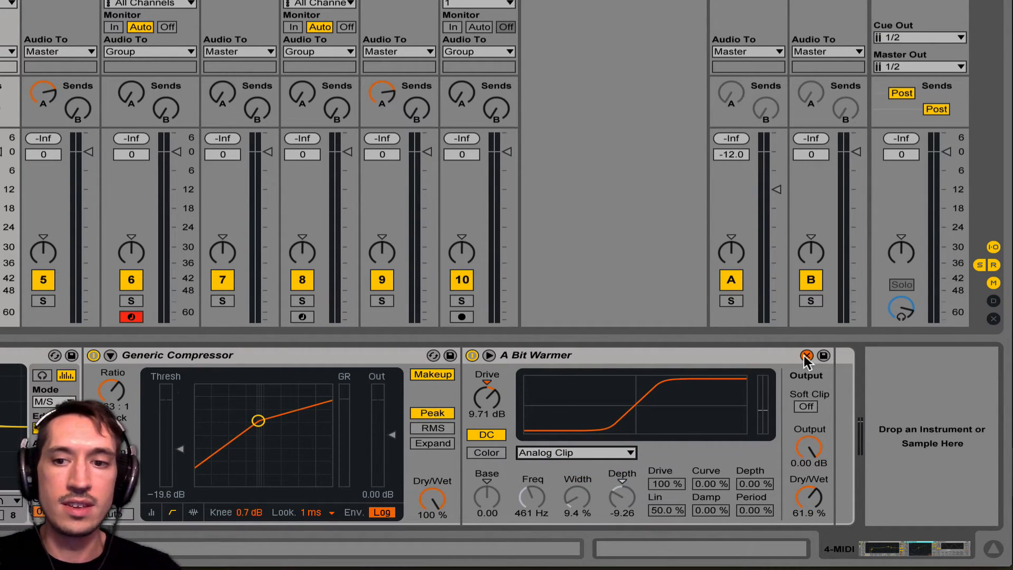
pyautogui.moveTo(809, 496); pyautogui.dragTo(809, 487)
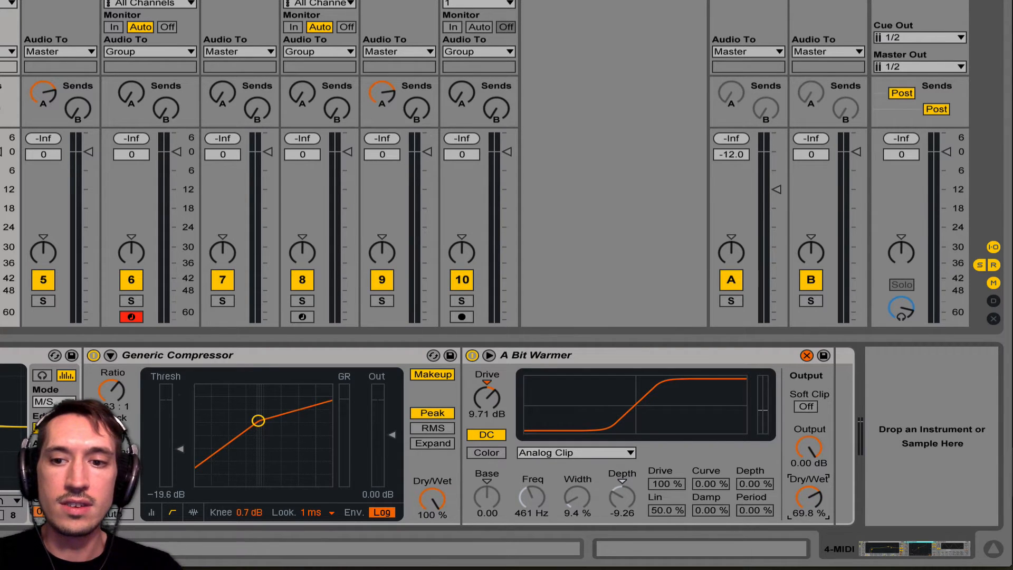
pyautogui.click(807, 352)
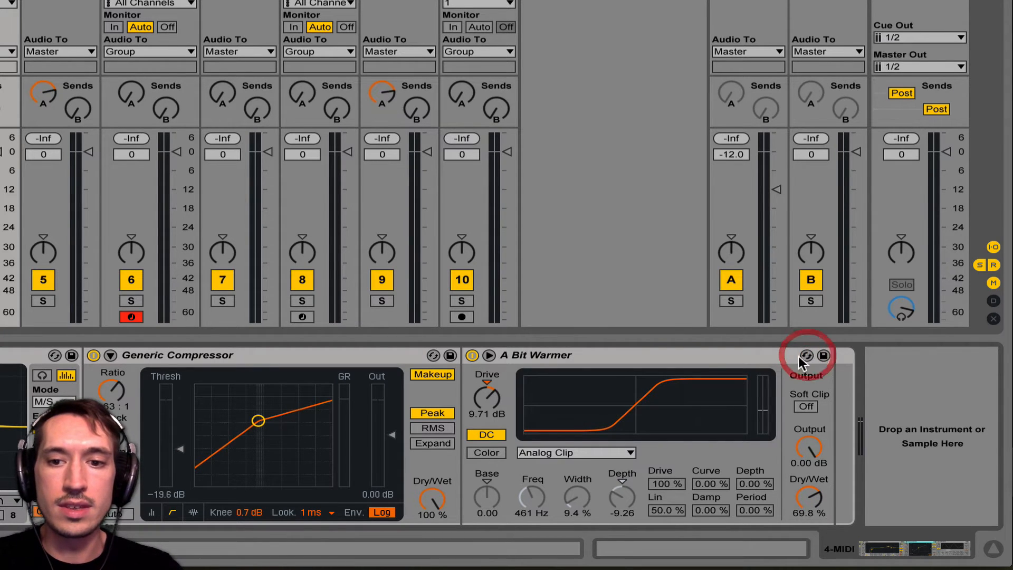
# Fold all three devices in the 4 MIDI rack and deactivate Generic Compressor and A Bit Warmer
pyautogui.doubleClick(679, 355)
pyautogui.doubleClick(368, 354)
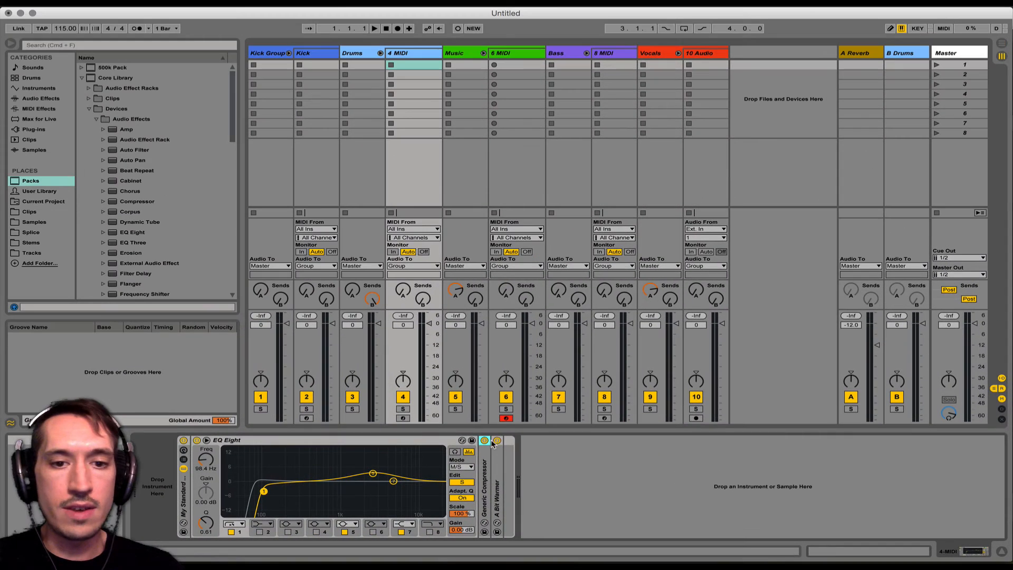
pyautogui.doubleClick(434, 439)
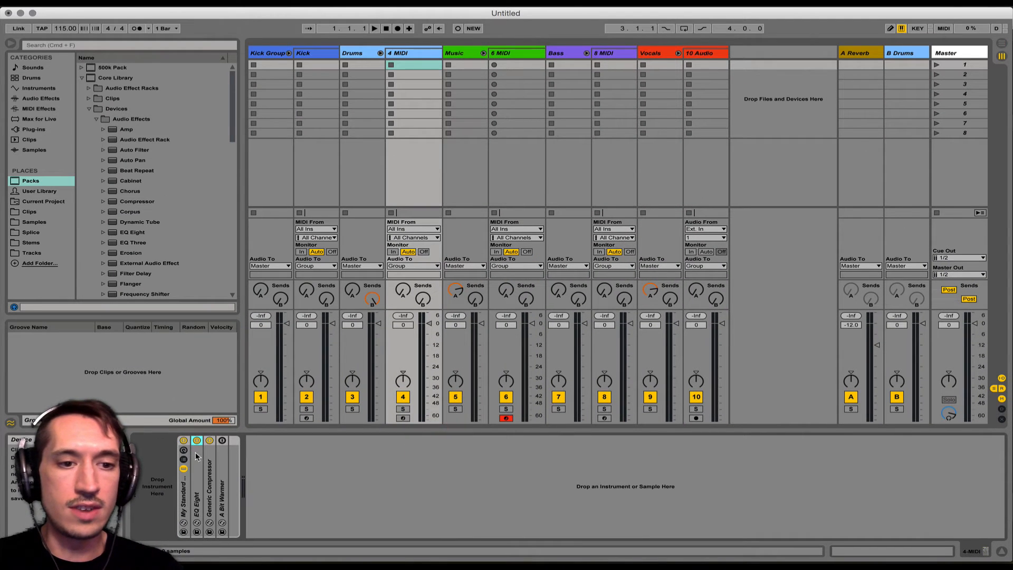
pyautogui.click(209, 440)
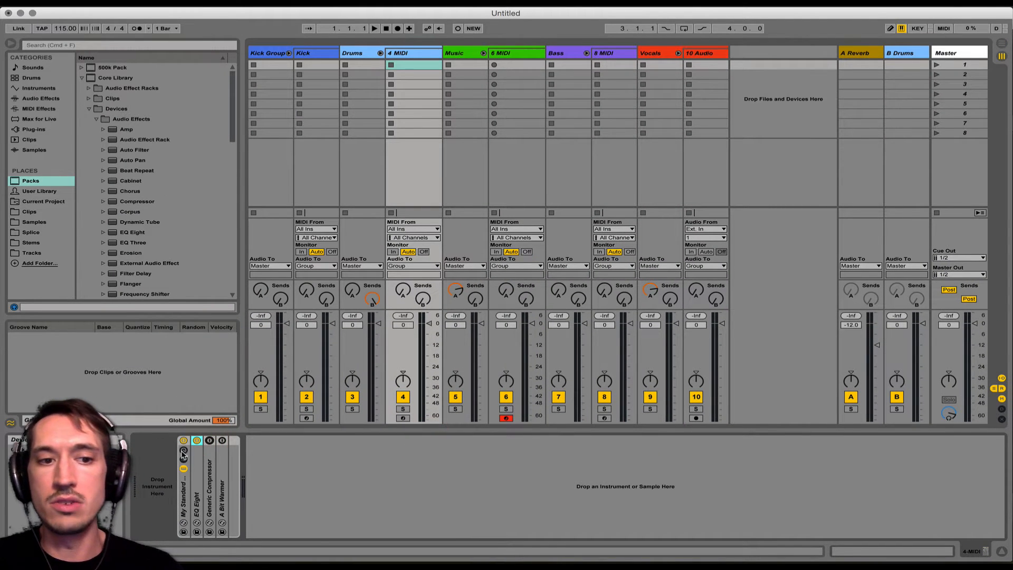
# Activate the effects rack and EQ Eight on the 6 MIDI track and unfold EQ Eight
pyautogui.click(511, 58)
pyautogui.click(199, 452)
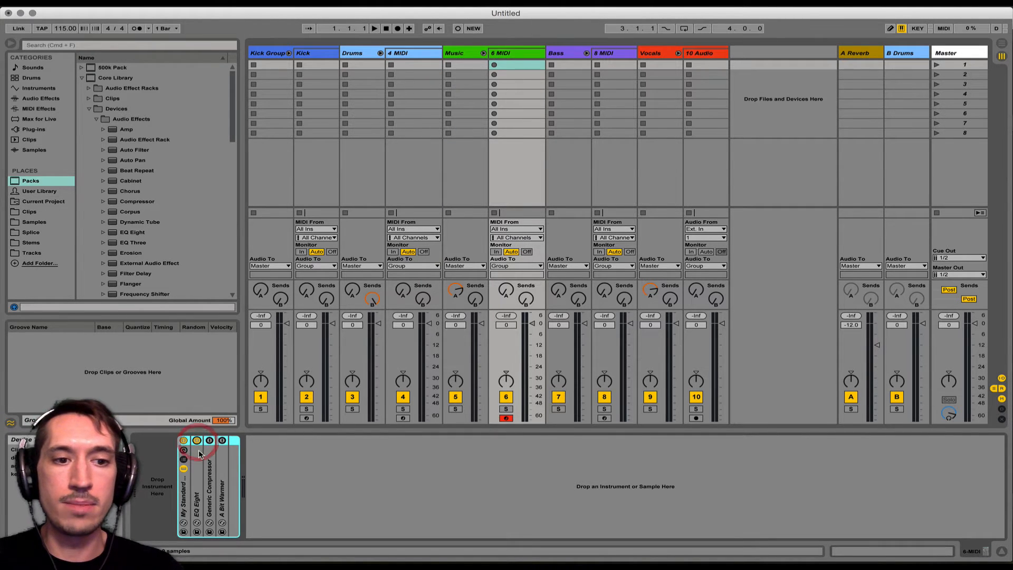
pyautogui.doubleClick(200, 451)
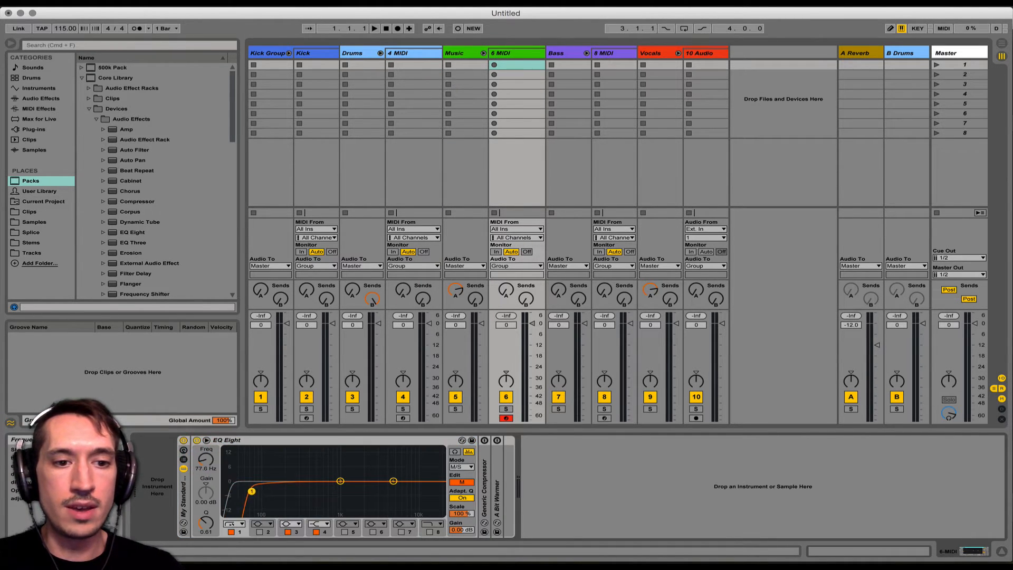
# Raise the 6 MIDI EQ Eight's low cut and boost side band 5 by 3.84 dB at 3.00 kHz
pyautogui.moveTo(251, 491); pyautogui.dragTo(257, 493)
pyautogui.click(457, 482)
pyautogui.moveTo(364, 481); pyautogui.dragTo(376, 473)
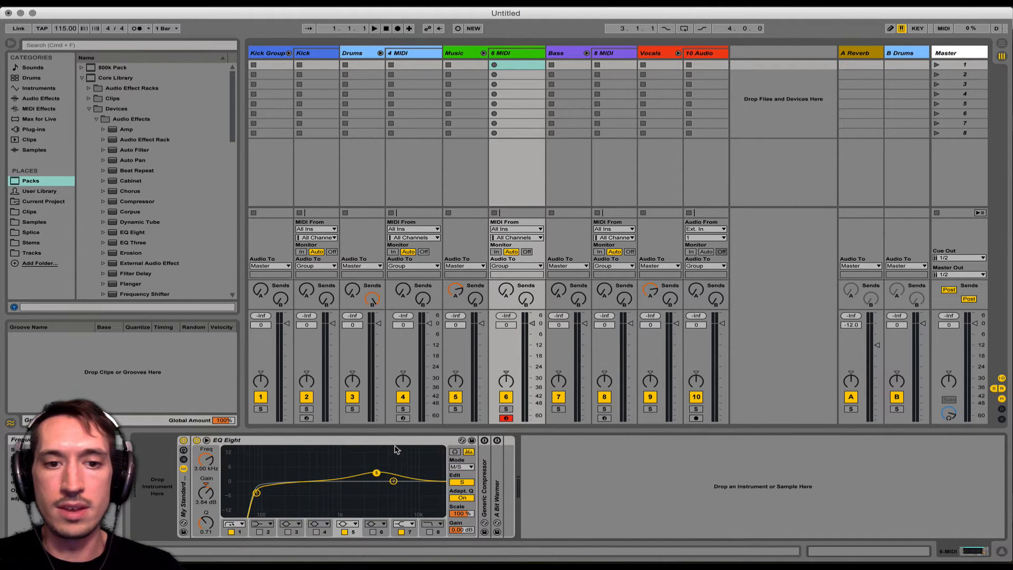
# Activate the 6 MIDI track's Generic Compressor, set ratio 4.20:1, attack 0.24 ms and release 49.2 ms with a lower threshold, and fold it
pyautogui.doubleClick(396, 439)
pyautogui.doubleClick(210, 452)
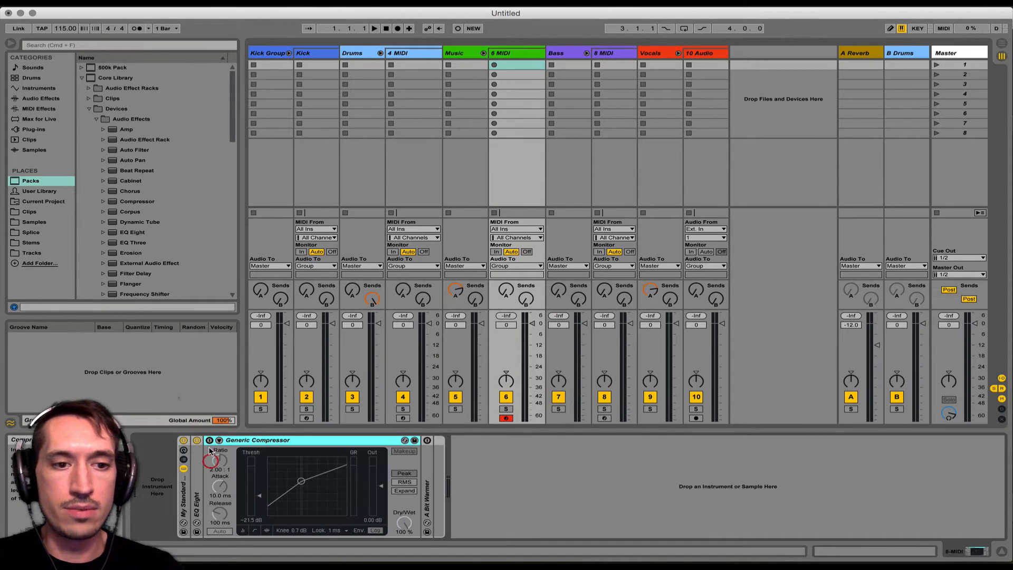
pyautogui.click(209, 440)
pyautogui.moveTo(220, 460); pyautogui.dragTo(220, 434)
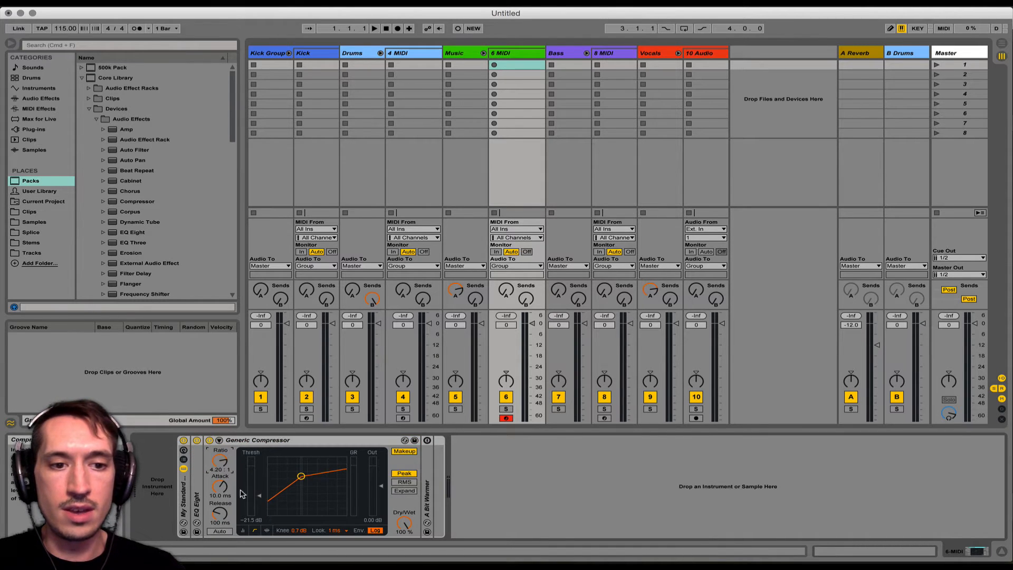
pyautogui.moveTo(241, 493); pyautogui.dragTo(220, 516)
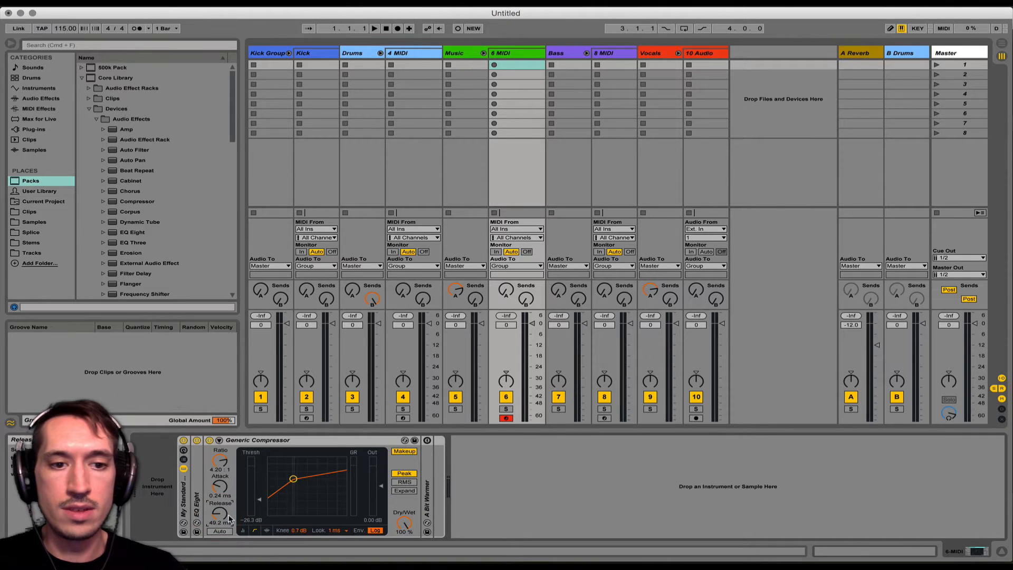
pyautogui.doubleClick(311, 441)
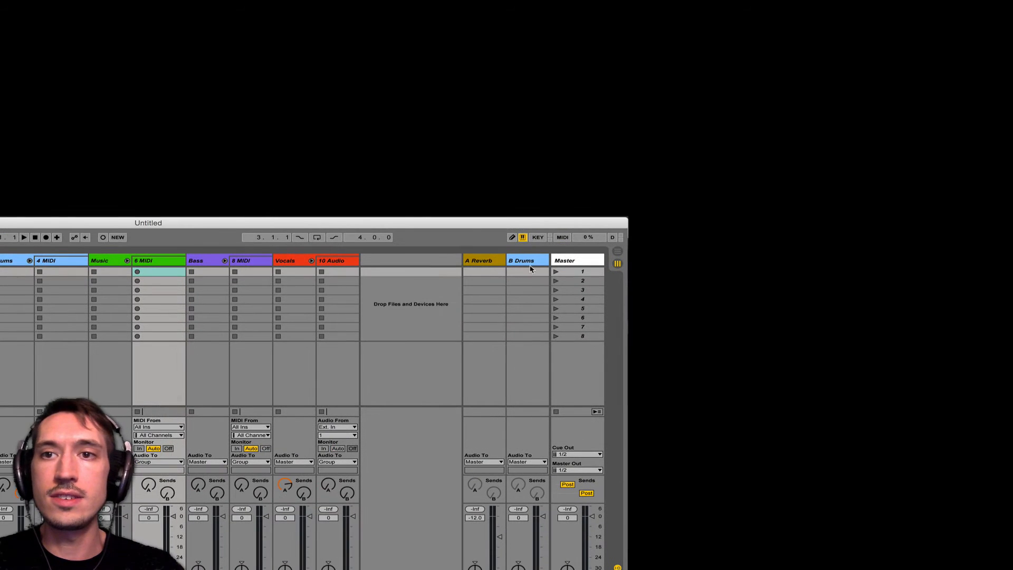
# Display the A Reverb return's devices and adjust the Music group's send A
pyautogui.click(484, 261)
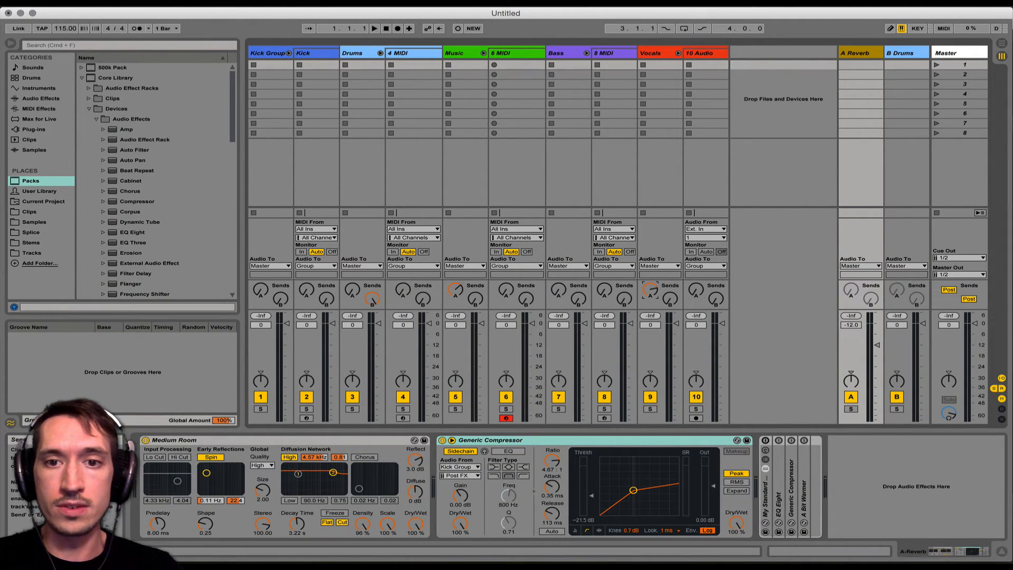
pyautogui.click(455, 291)
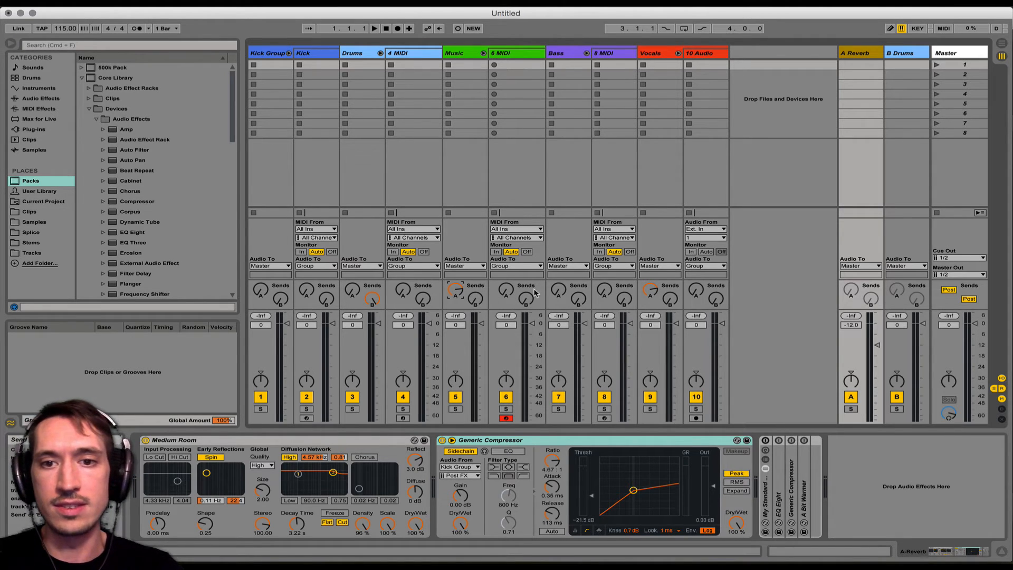
pyautogui.click(860, 53)
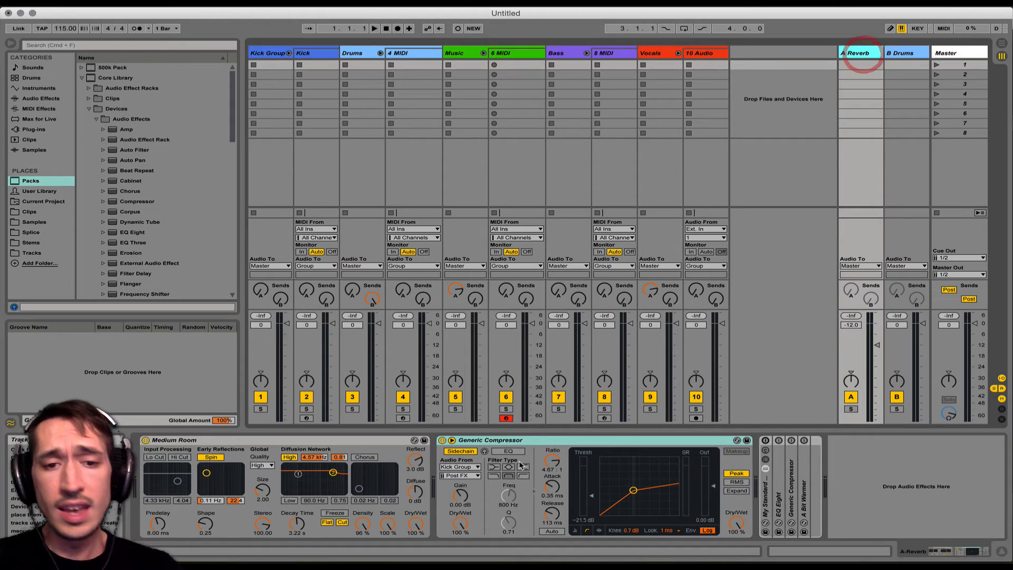
# View the preset list for the Medium Room reverb, end preset swapping, and shorten its decay time to 2.20 s
pyautogui.click(241, 442)
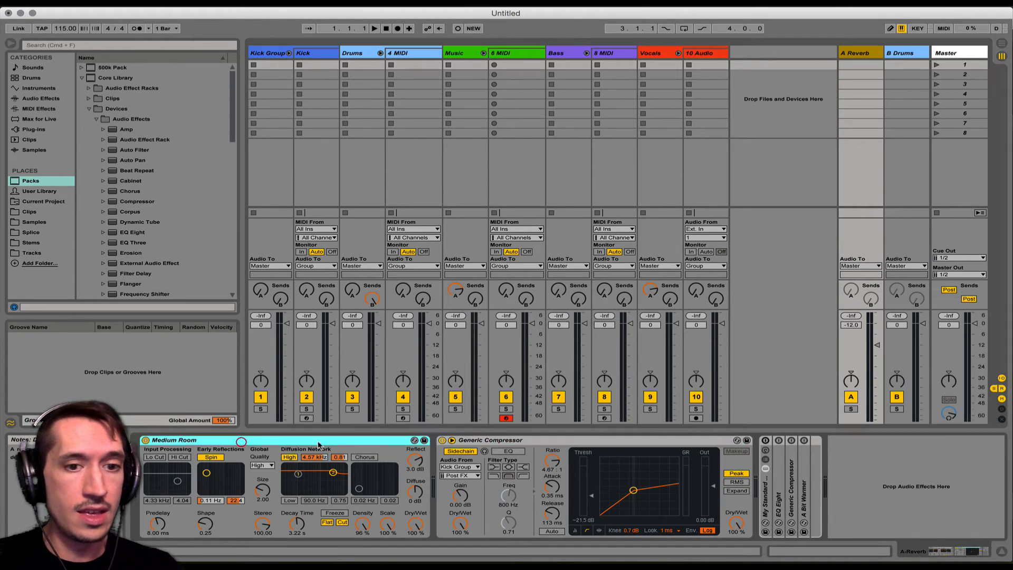
pyautogui.click(414, 440)
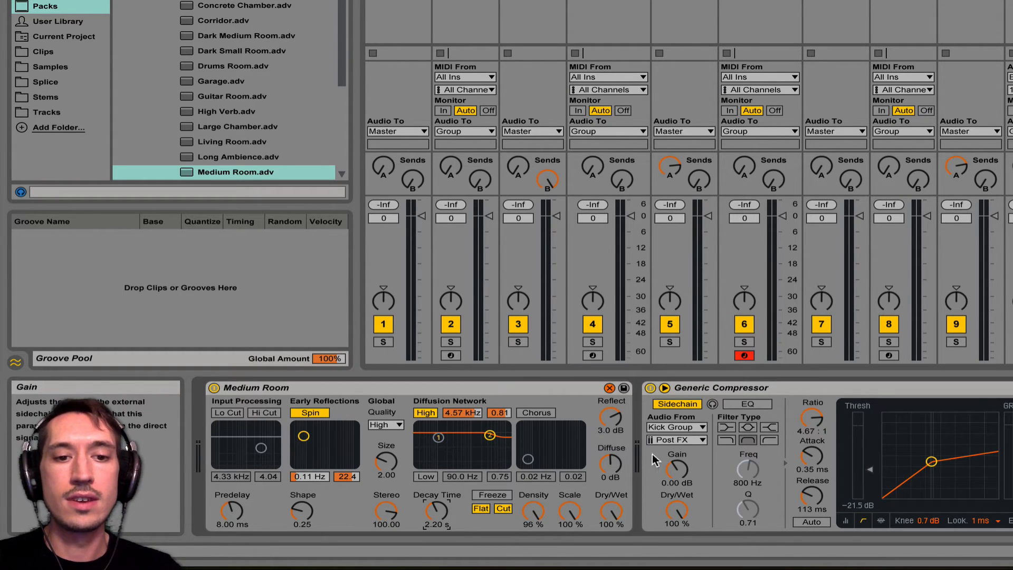
pyautogui.click(609, 390)
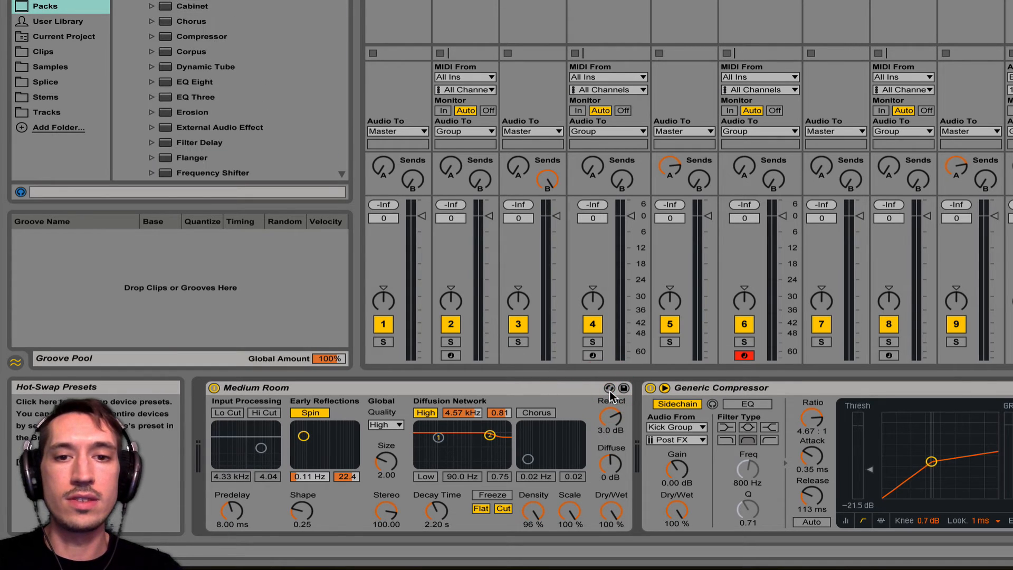
pyautogui.moveTo(435, 516); pyautogui.dragTo(463, 530)
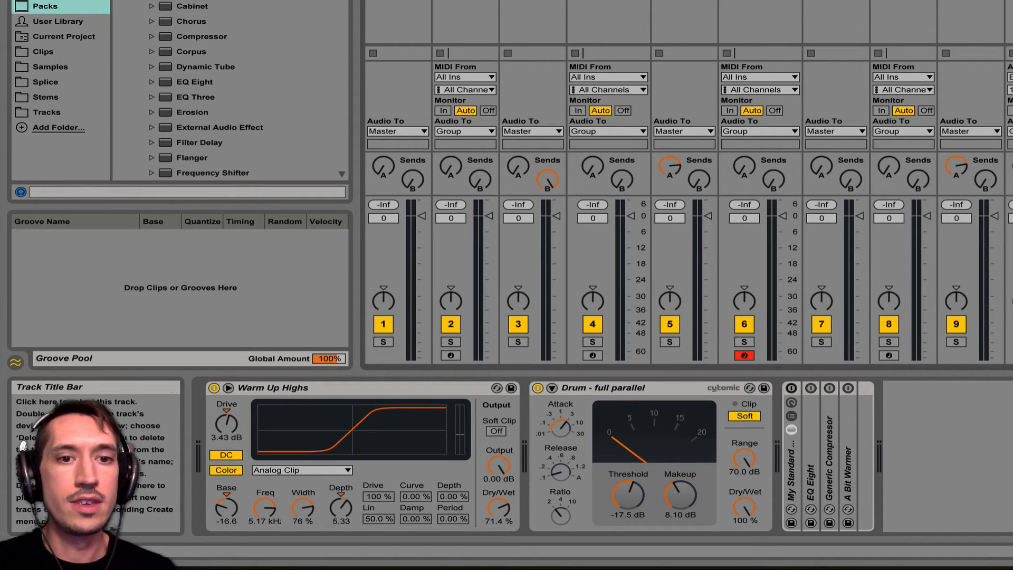
# On the B Drums return, set Drum - full parallel's threshold to -20.3 dB and lower the return's volume to -25.6 dB
pyautogui.click(533, 21)
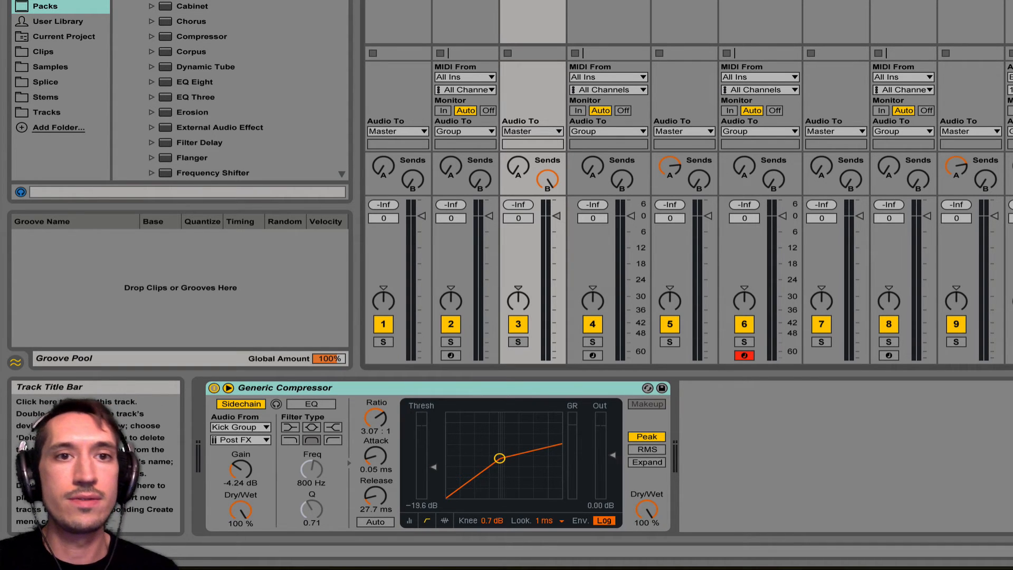
pyautogui.click(1009, 21)
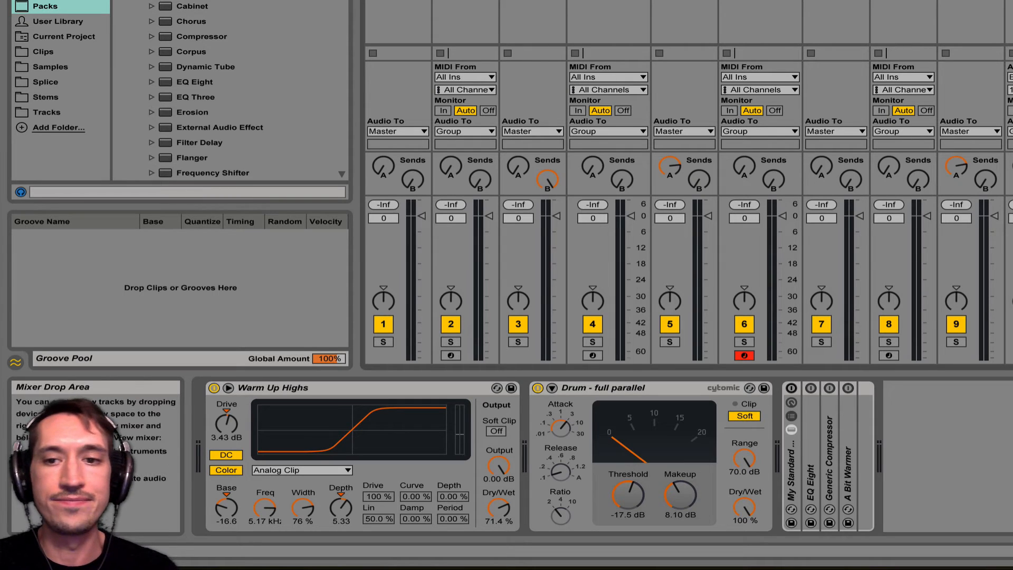
pyautogui.click(594, 388)
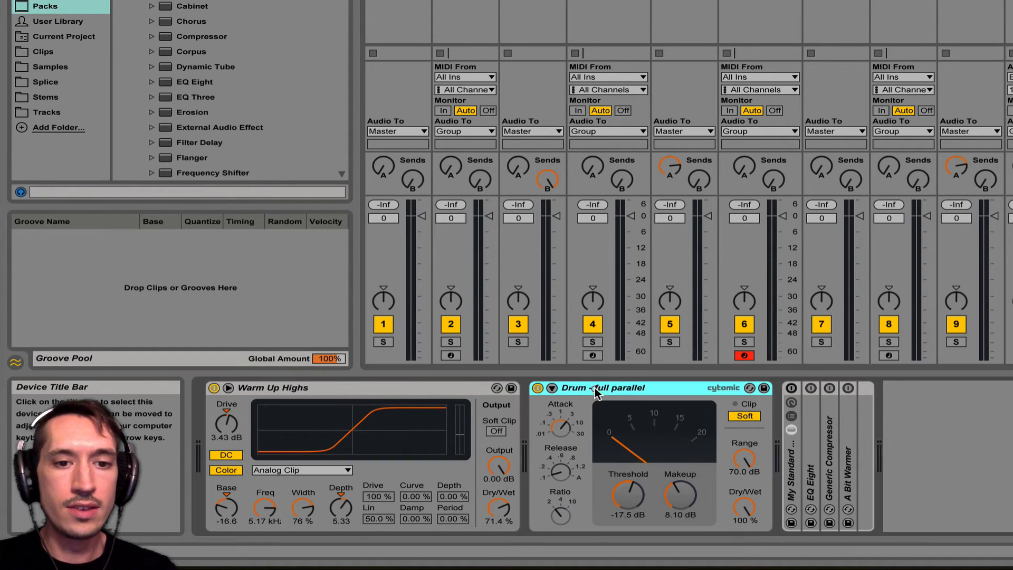
pyautogui.moveTo(632, 483); pyautogui.dragTo(632, 489)
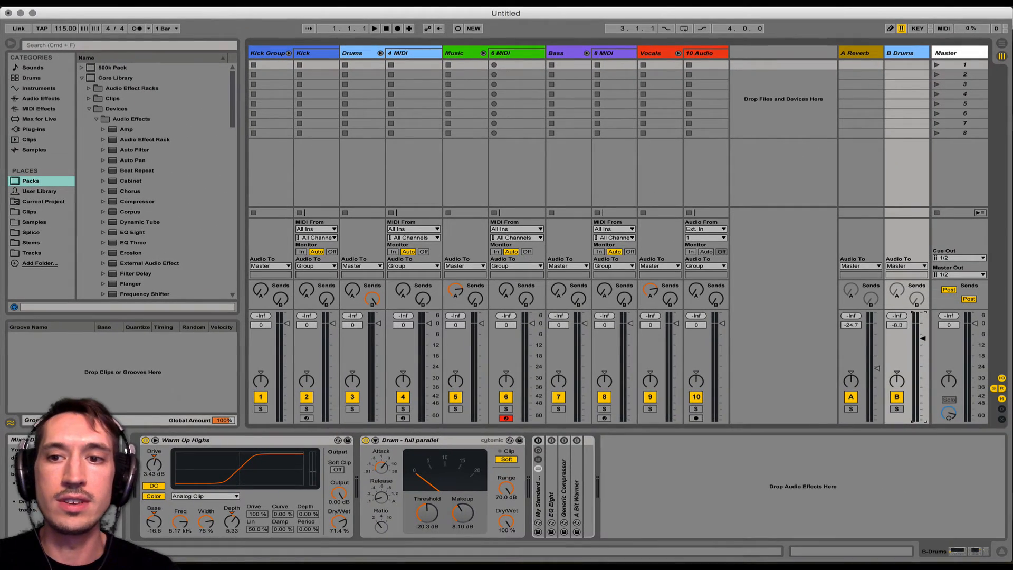
pyautogui.moveTo(923, 338); pyautogui.dragTo(923, 369)
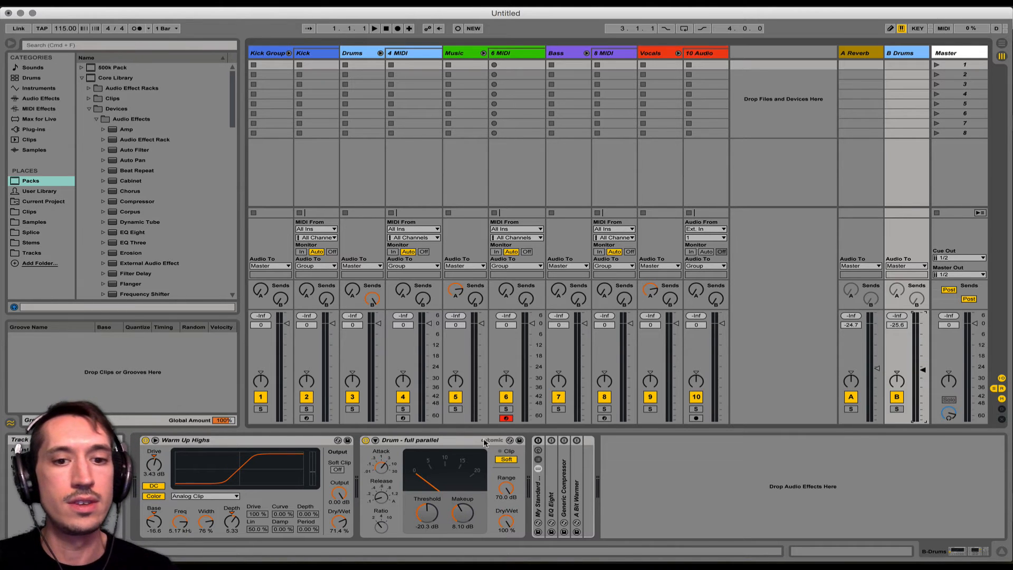
# Examine the hot-swap presets for the B Drums Glue Compressor and the Warm Up Highs saturator, closing each list after viewing
pyautogui.click(302, 442)
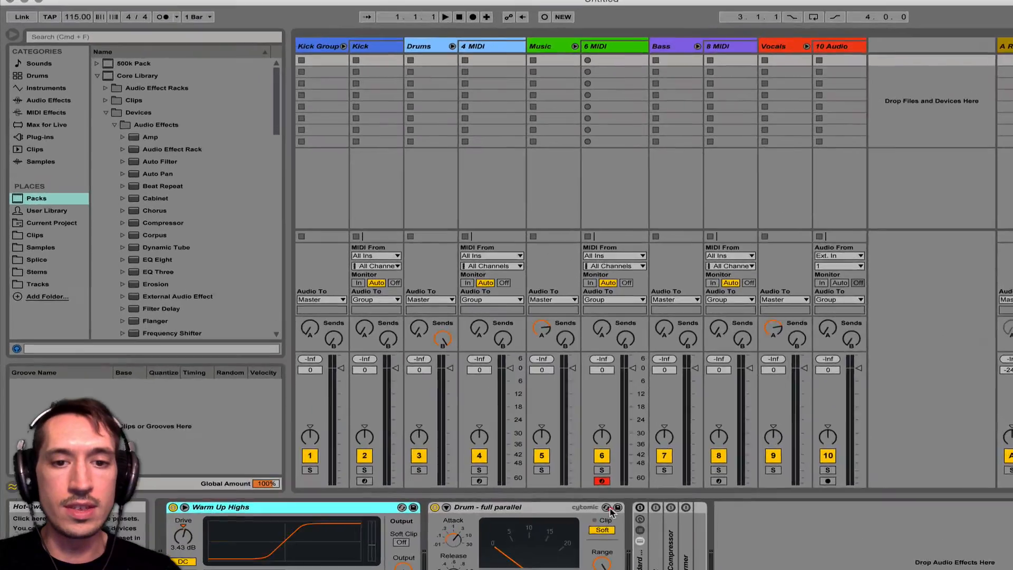
pyautogui.click(607, 508)
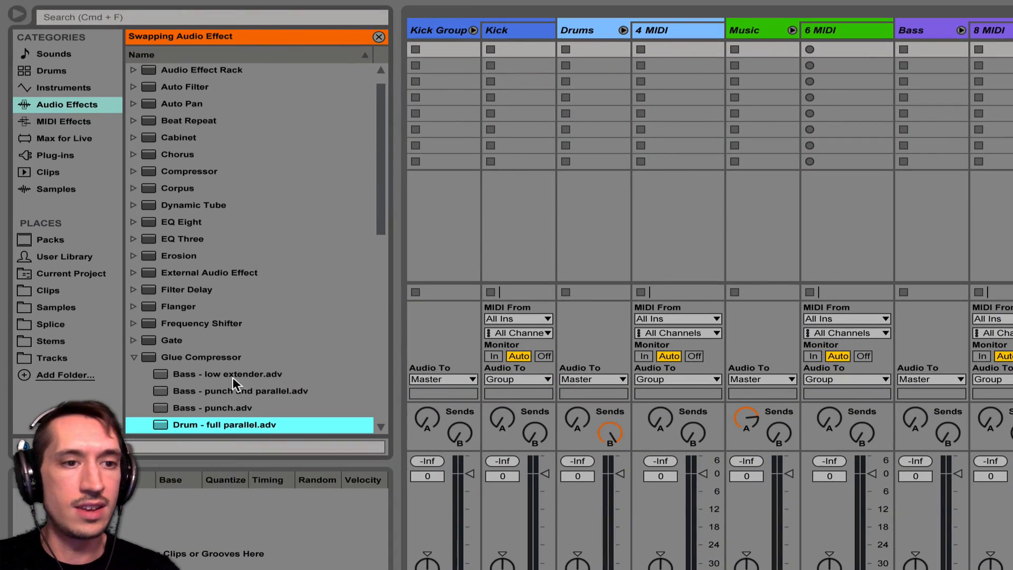
pyautogui.scroll(-1, 181, 334)
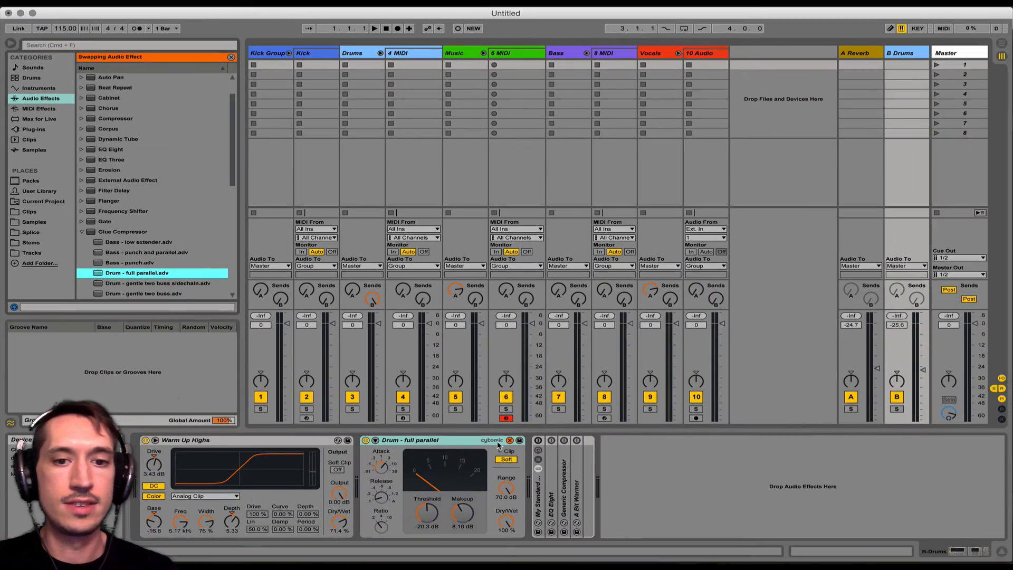
pyautogui.click(509, 442)
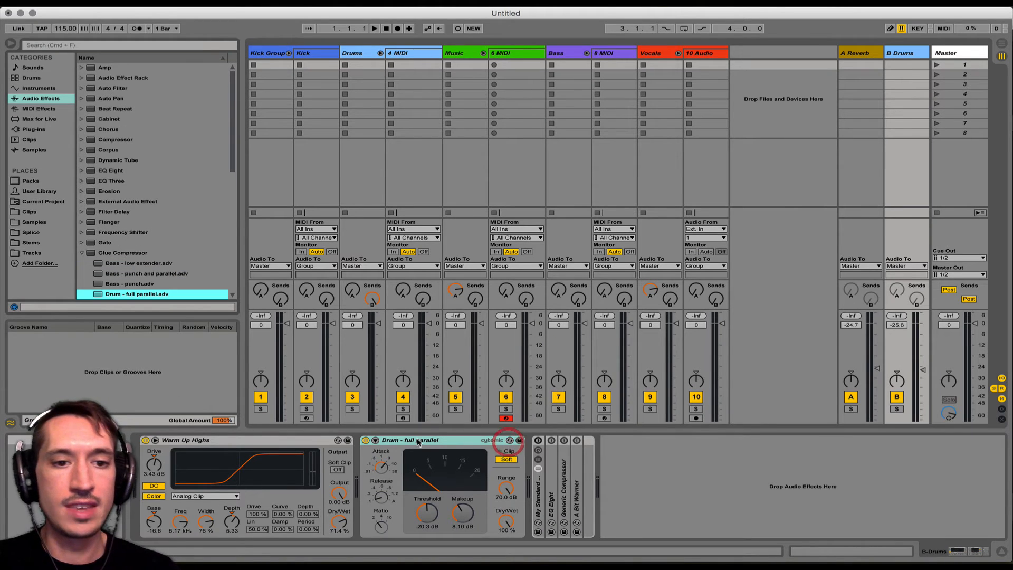
pyautogui.click(276, 439)
pyautogui.click(338, 440)
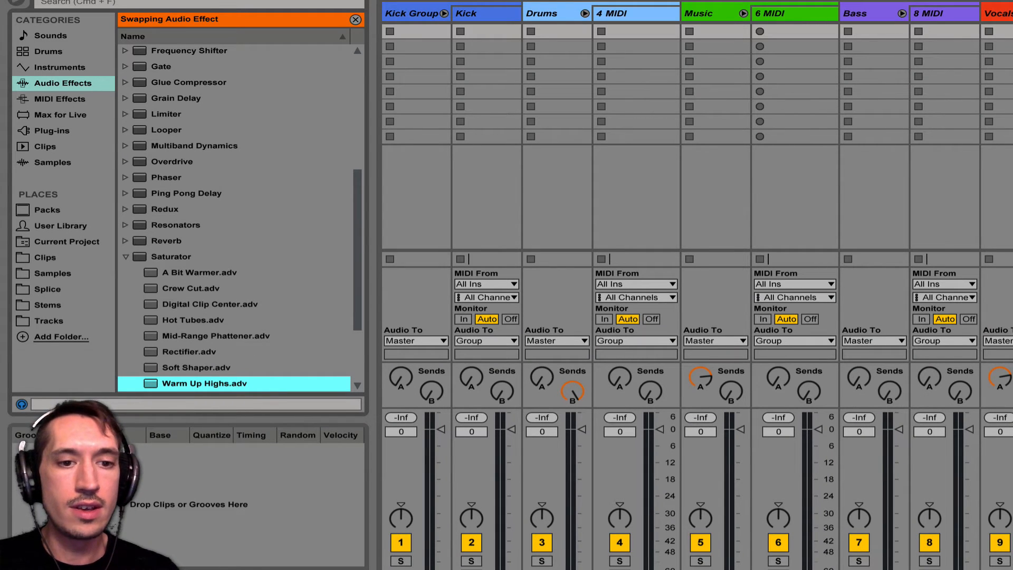
pyautogui.press('q')
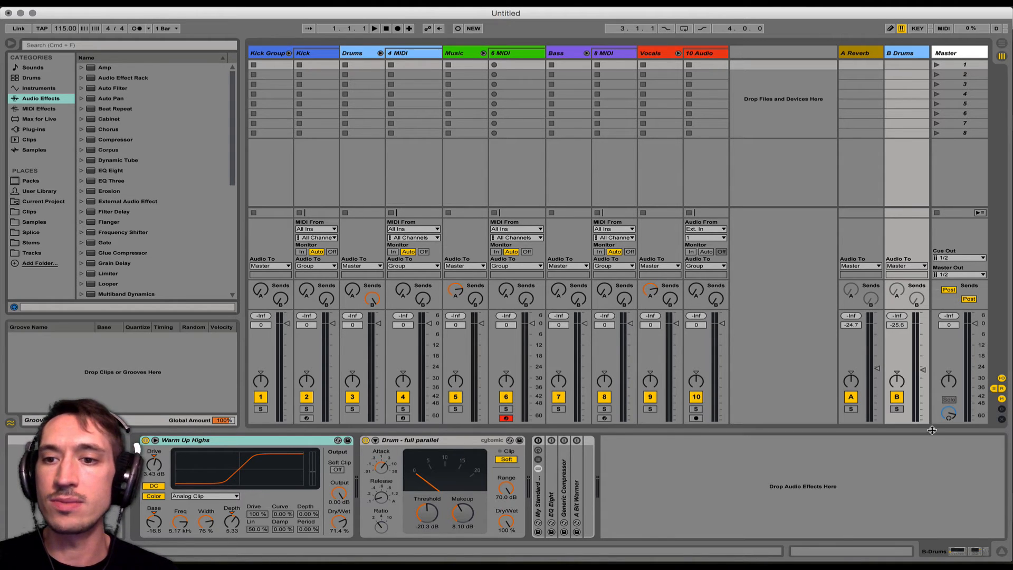
# Lower the B Drums return's volume to -36.6 dB and look through the Master track's effects chain
pyautogui.moveTo(923, 369); pyautogui.dragTo(923, 390)
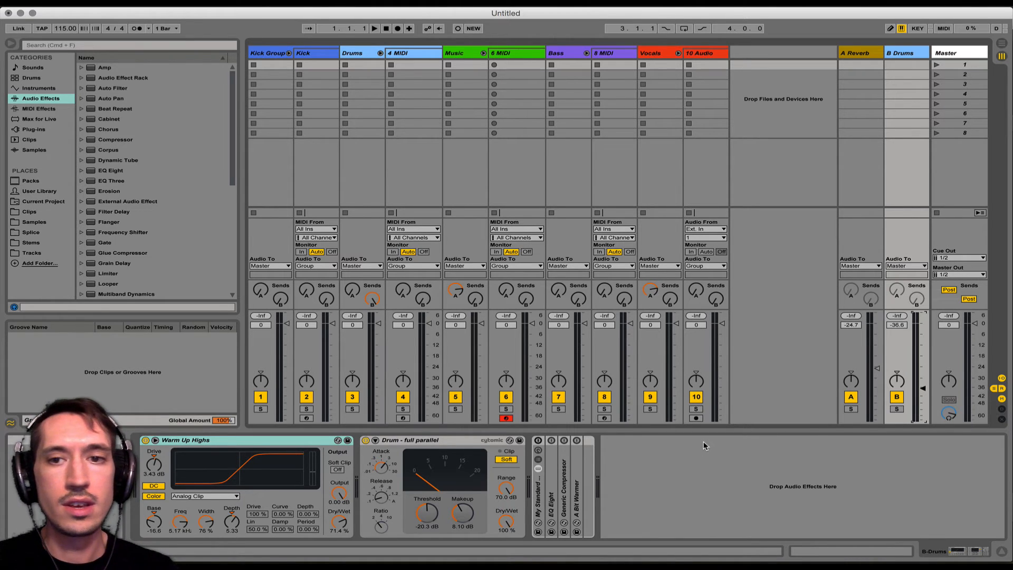
pyautogui.click(940, 54)
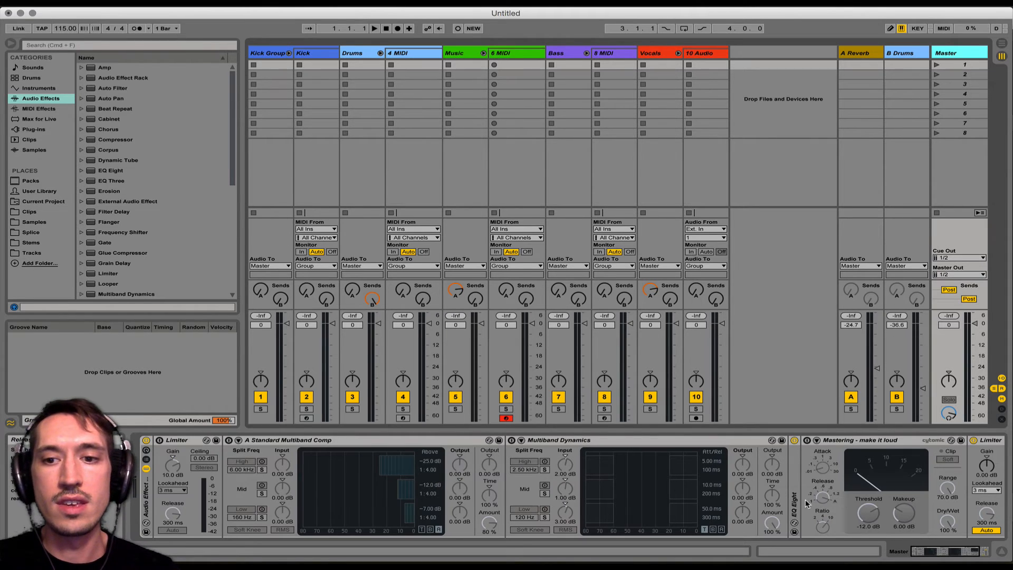
pyautogui.hscroll(5, 807, 503)
pyautogui.hscroll(-5, 806, 503)
pyautogui.hscroll(2, 806, 499)
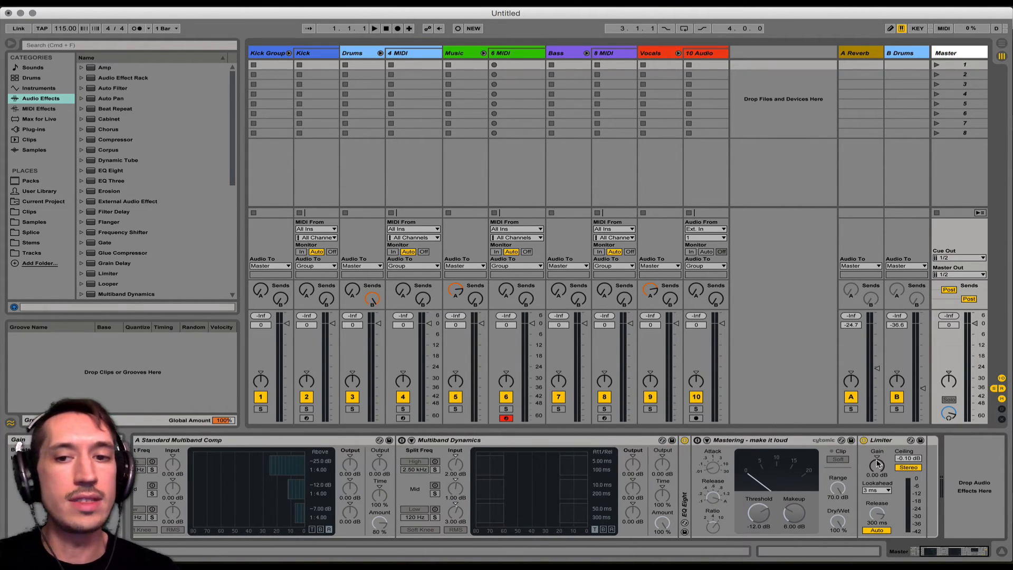
# Unfold the Master's EQ Eight and set the side channel's band 1 low cut to 83.5 Hz with a Q of 0.63
pyautogui.click(684, 481)
pyautogui.click(685, 481)
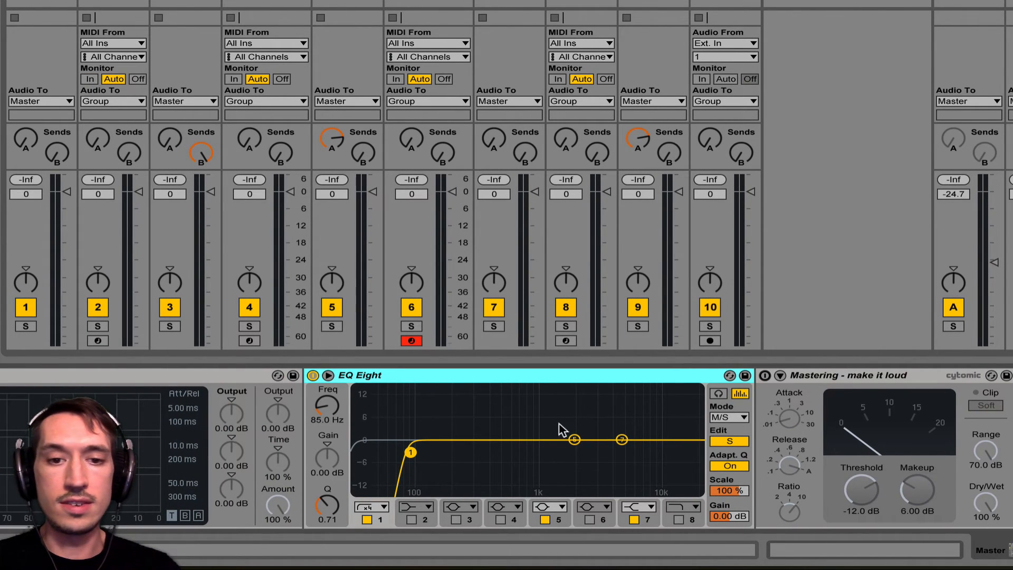
pyautogui.moveTo(410, 453)
pyautogui.mouseDown()
pyautogui.moveTo(421, 451)
pyautogui.moveTo(398, 452)
pyautogui.moveTo(408, 453)
pyautogui.mouseUp()
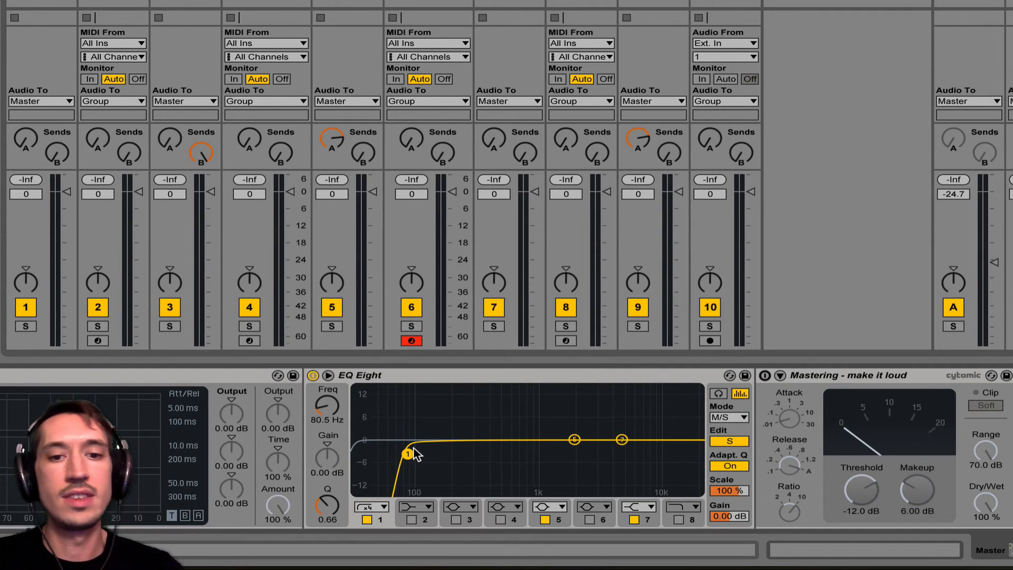
pyautogui.moveTo(408, 454); pyautogui.dragTo(409, 455)
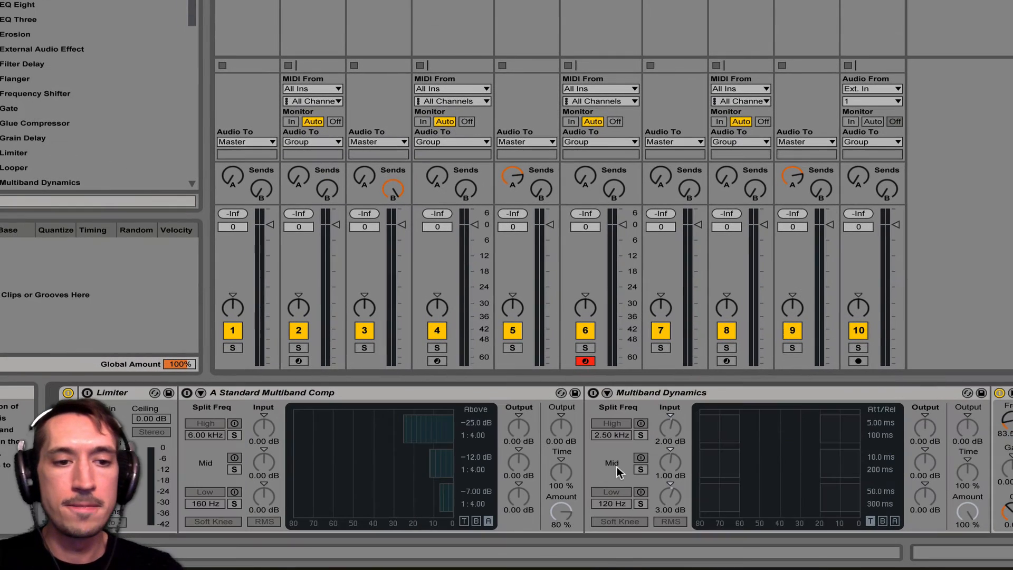
# Activate A Standard Multiband Comp and Multiband Dynamics on the Master track
pyautogui.click(186, 392)
pyautogui.click(594, 392)
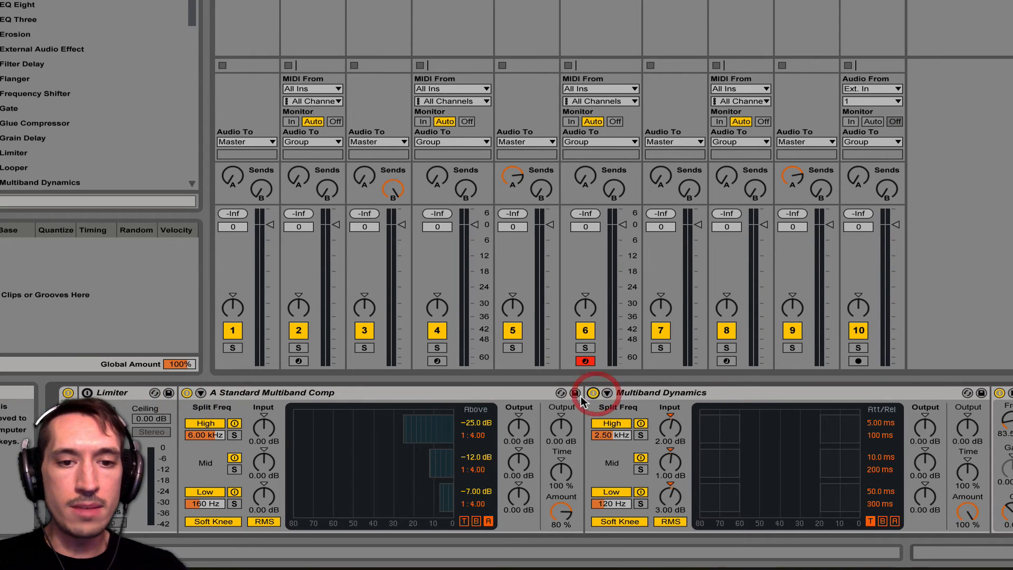
pyautogui.click(561, 392)
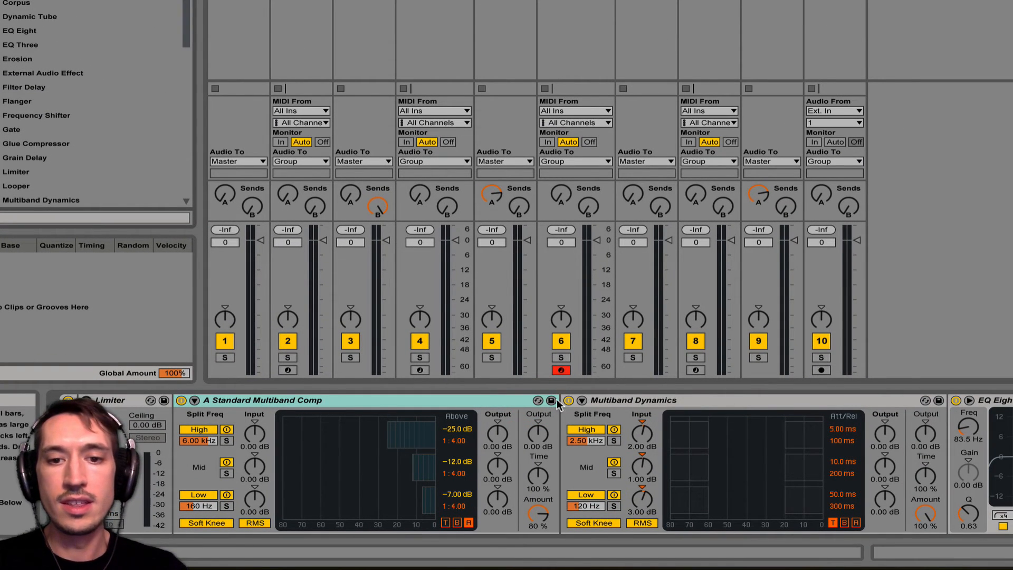
# Lower A Standard Multiband Comp's Above thresholds to -34.5 dB high, -14.8 dB mid and -8.75 dB low
pyautogui.moveTo(391, 436)
pyautogui.mouseDown()
pyautogui.moveTo(377, 436)
pyautogui.moveTo(388, 437)
pyautogui.mouseUp()
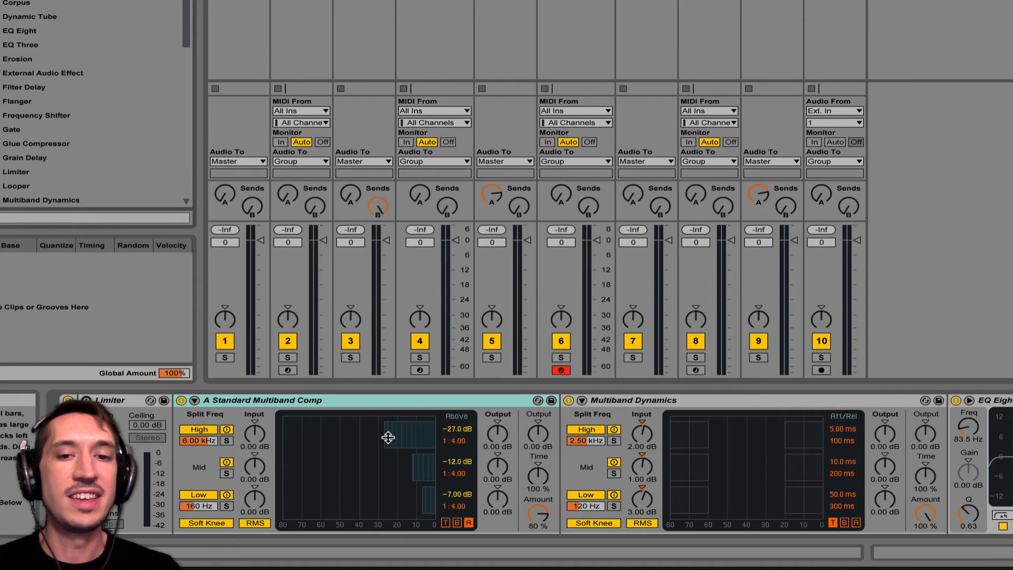
pyautogui.moveTo(394, 430); pyautogui.dragTo(369, 427)
pyautogui.moveTo(412, 468)
pyautogui.mouseDown()
pyautogui.moveTo(402, 469)
pyautogui.moveTo(416, 469)
pyautogui.moveTo(396, 496)
pyautogui.moveTo(418, 496)
pyautogui.moveTo(417, 475)
pyautogui.mouseUp()
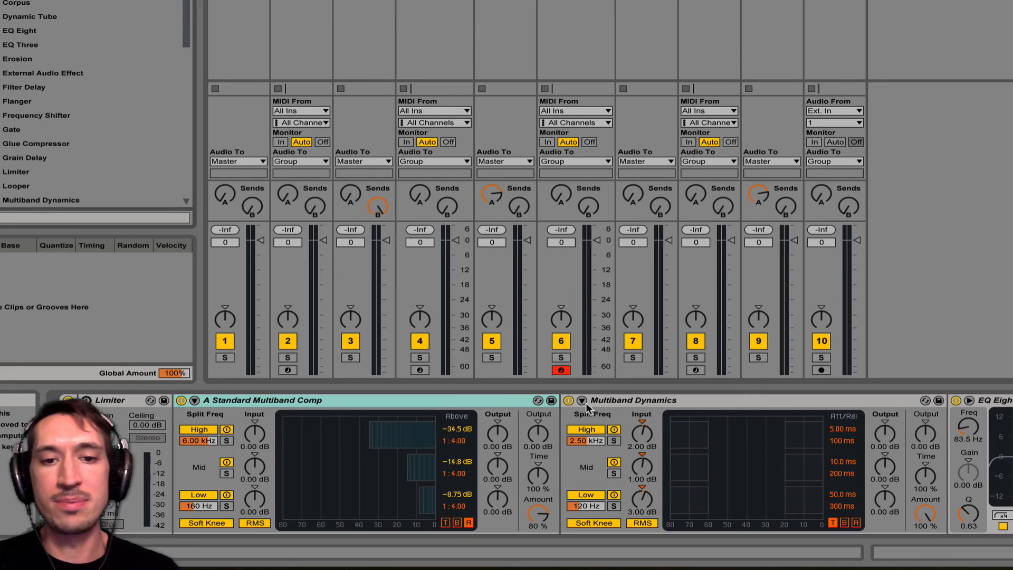
# Set Multiband Dynamics' input gains to 6.30 dB for high, -7.00 dB for mid and 8.25 dB for low
pyautogui.moveTo(641, 435); pyautogui.dragTo(641, 420)
pyautogui.moveTo(644, 456); pyautogui.dragTo(644, 433)
pyautogui.moveTo(648, 510); pyautogui.dragTo(648, 490)
pyautogui.moveTo(648, 457); pyautogui.dragTo(648, 470)
pyautogui.moveTo(643, 434); pyautogui.dragTo(642, 425)
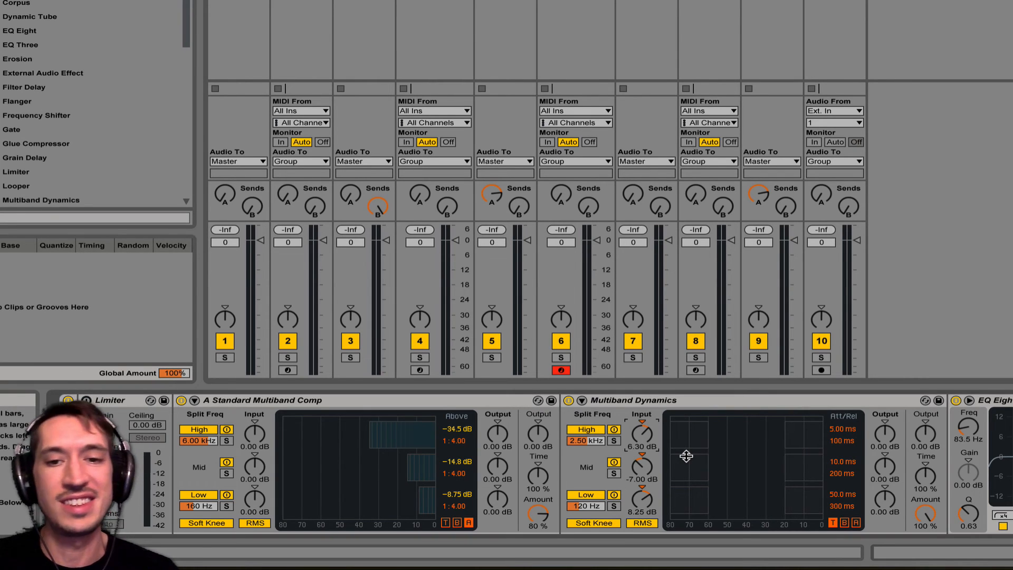
# Browse the alternative presets for the Master's Mastering - make it loud Glue Compressor in hot-swap mode
pyautogui.hscroll(8, 686, 456)
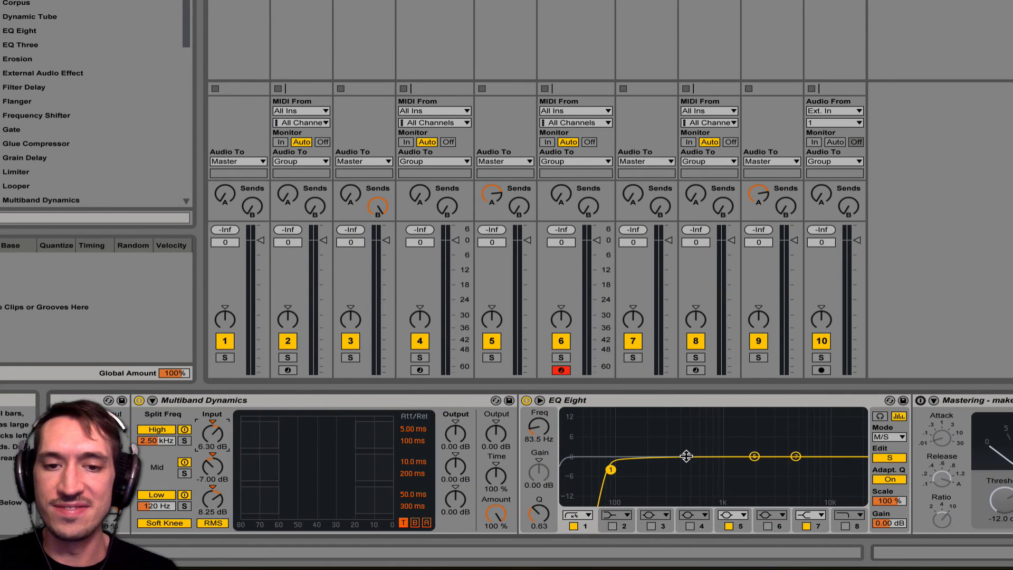
pyautogui.hscroll(5, 686, 456)
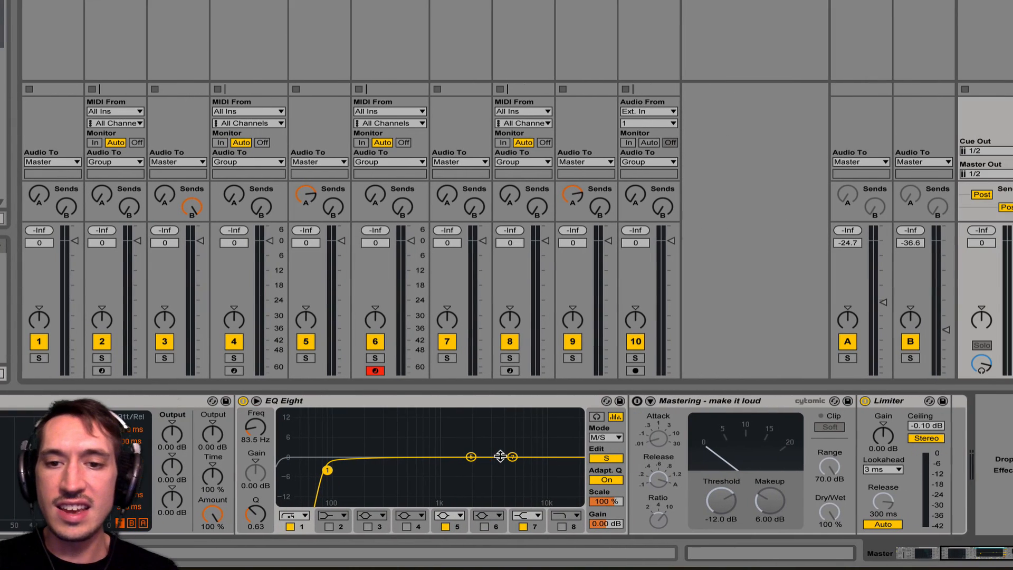
pyautogui.click(711, 398)
pyautogui.click(835, 401)
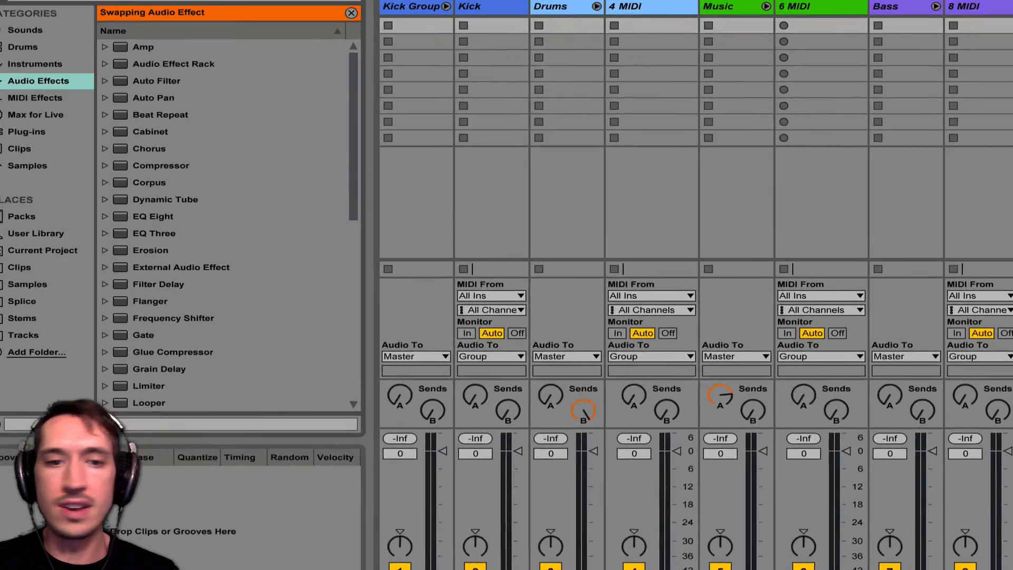
pyautogui.scroll(-2, 333, 356)
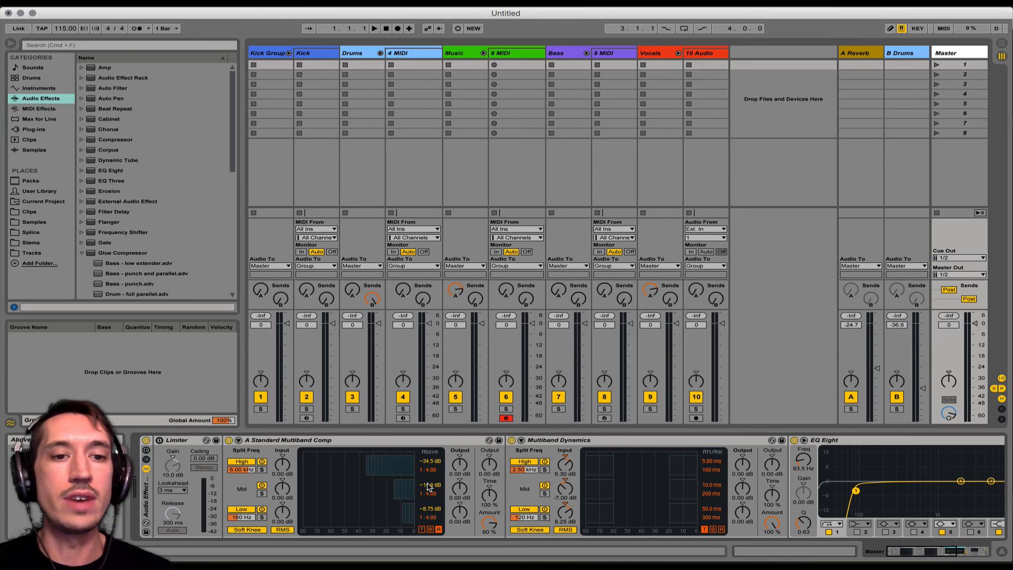
# Bypass the Master's Audio Effect Rack and place a copy of its final Limiter after the rack
pyautogui.click(147, 441)
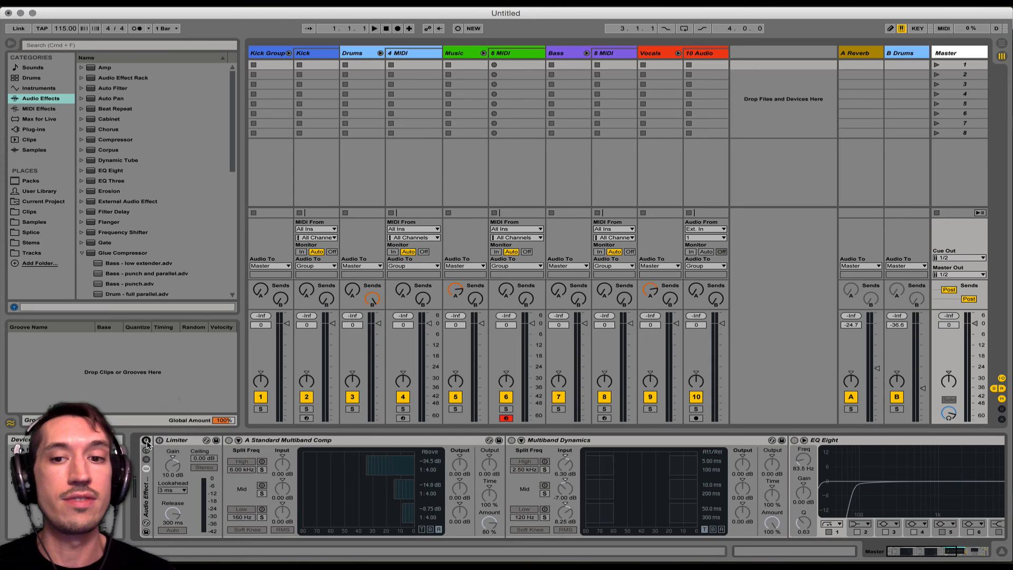
pyautogui.hscroll(5, 624, 532)
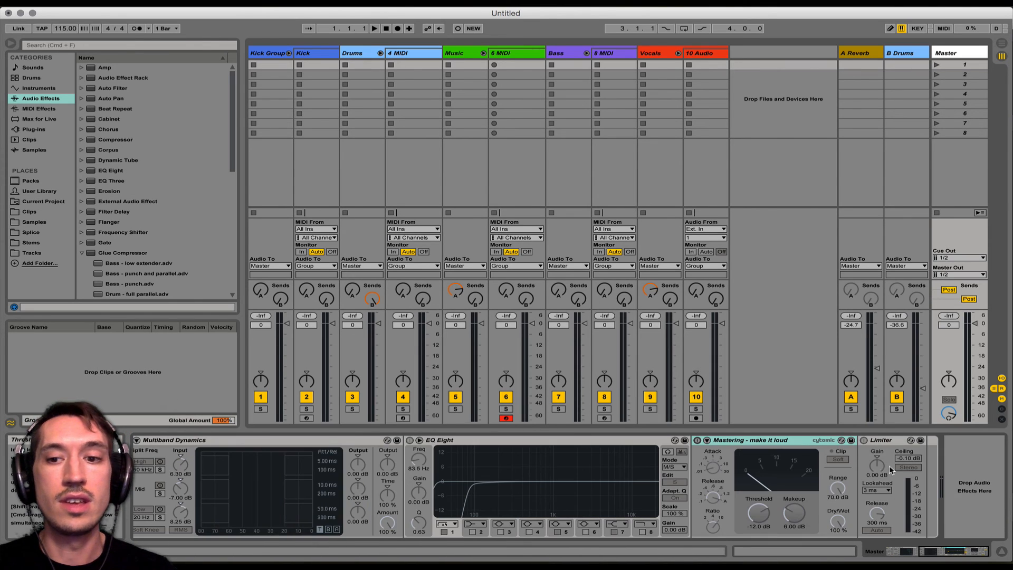
pyautogui.click(877, 442)
pyautogui.moveTo(877, 441); pyautogui.dragTo(948, 446)
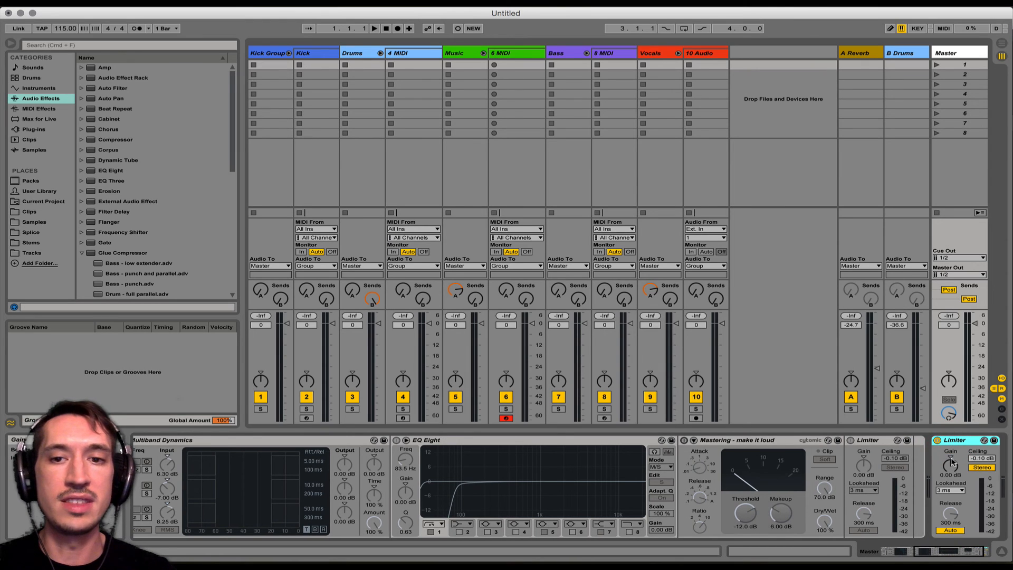
# Start a new Live Set from the default template, discarding the unsaved changes to the current set
pyautogui.hscroll(-5, 560, 465)
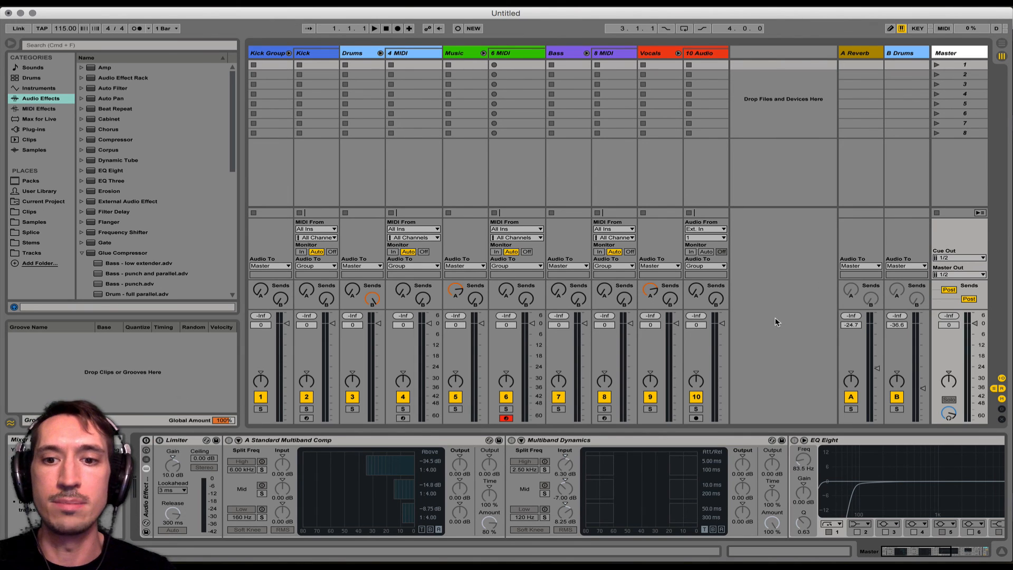
pyautogui.hscroll(1, 761, 479)
pyautogui.hscroll(5, 761, 479)
pyautogui.hscroll(-6, 761, 479)
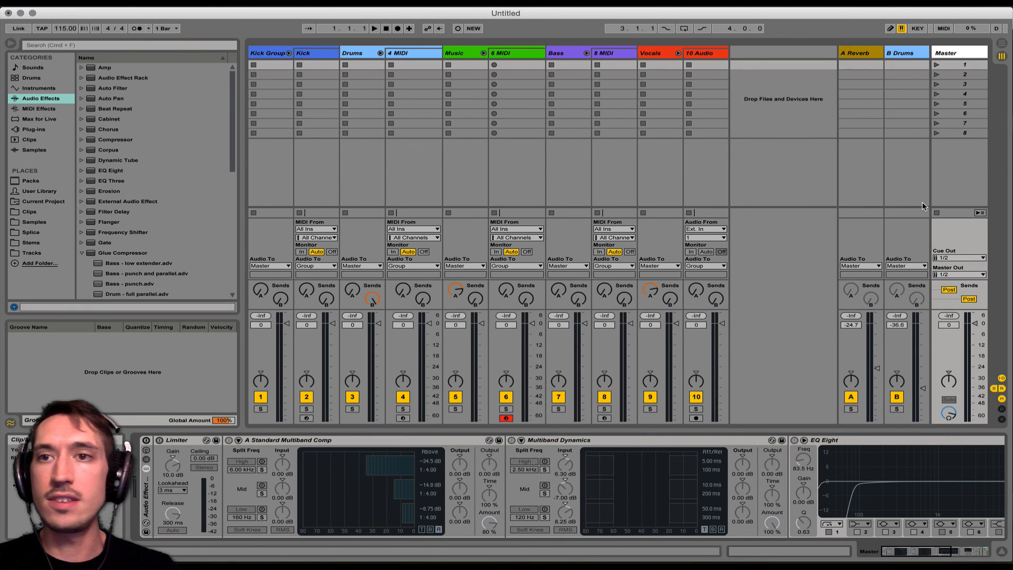
pyautogui.click(46, 7)
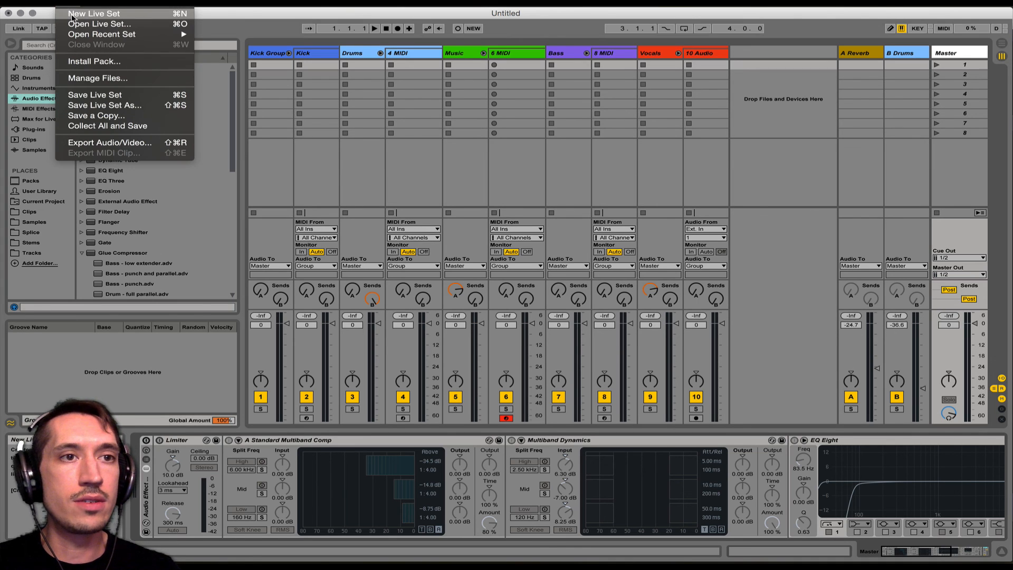
pyautogui.click(73, 14)
pyautogui.click(427, 297)
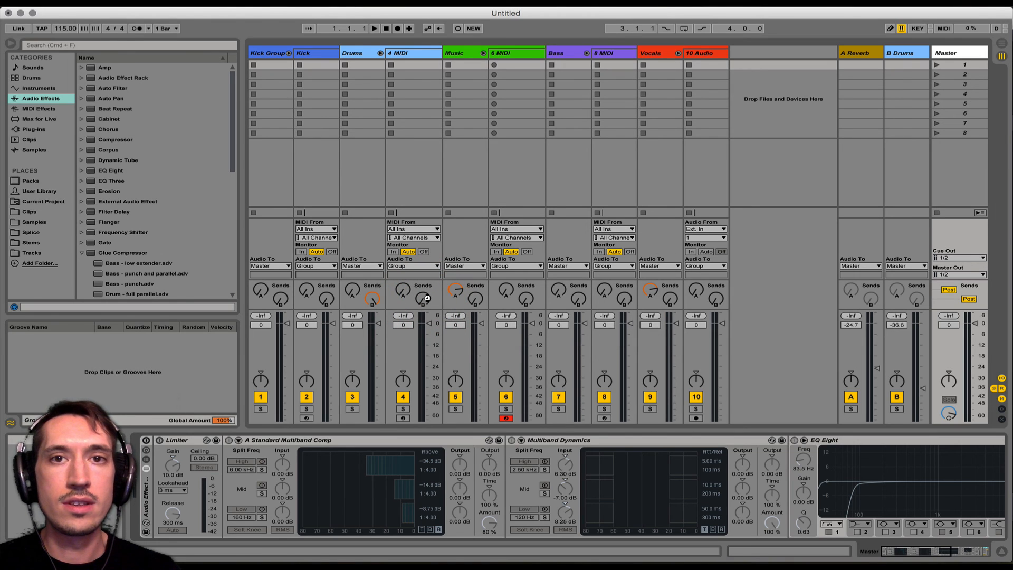
# Examine the device chains on the 6 MIDI, Music, Drums, Bass, Vocals, A Reverb, B Drums and Master tracks
pyautogui.click(507, 195)
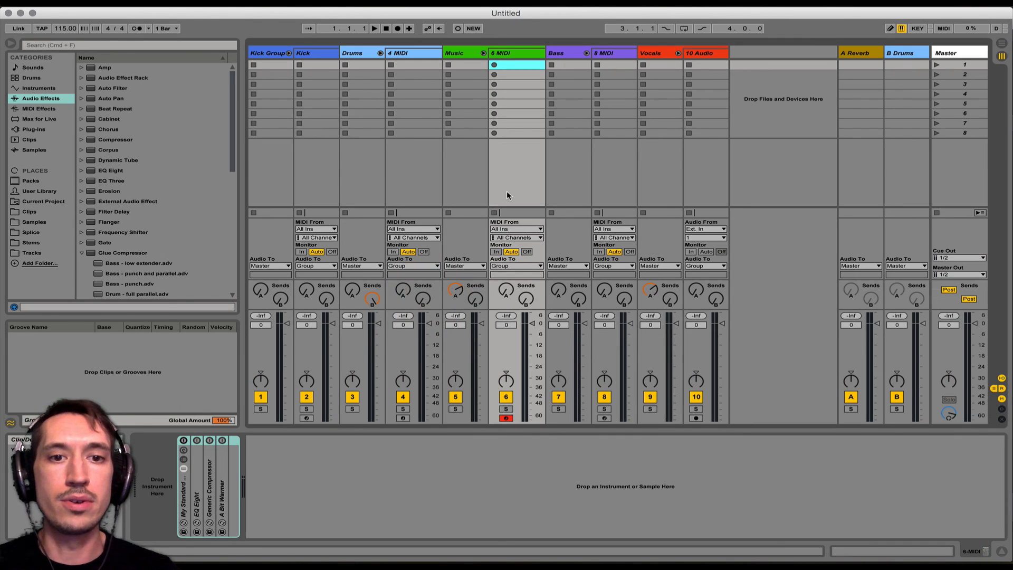
pyautogui.click(455, 53)
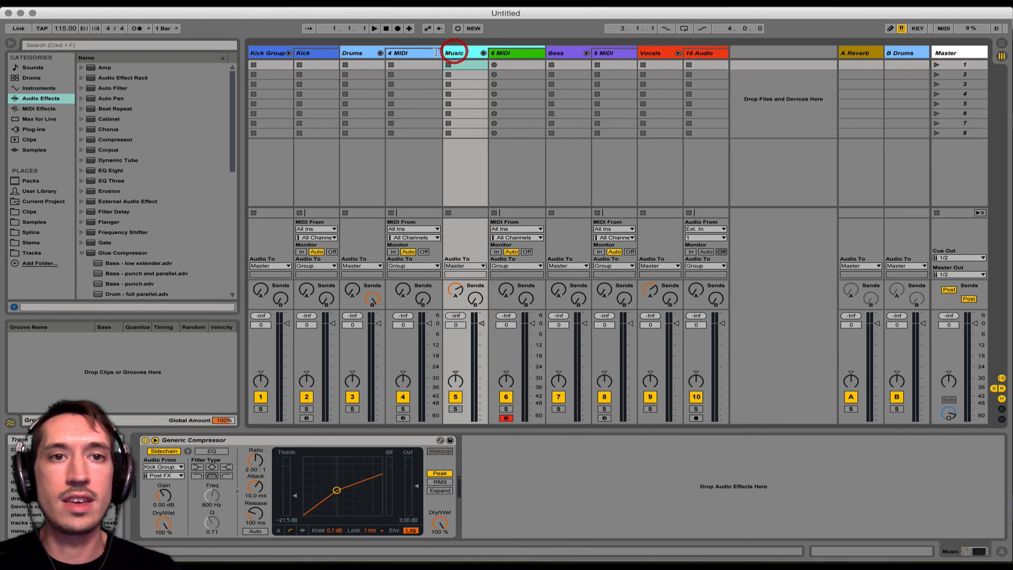
pyautogui.click(364, 55)
pyautogui.click(468, 55)
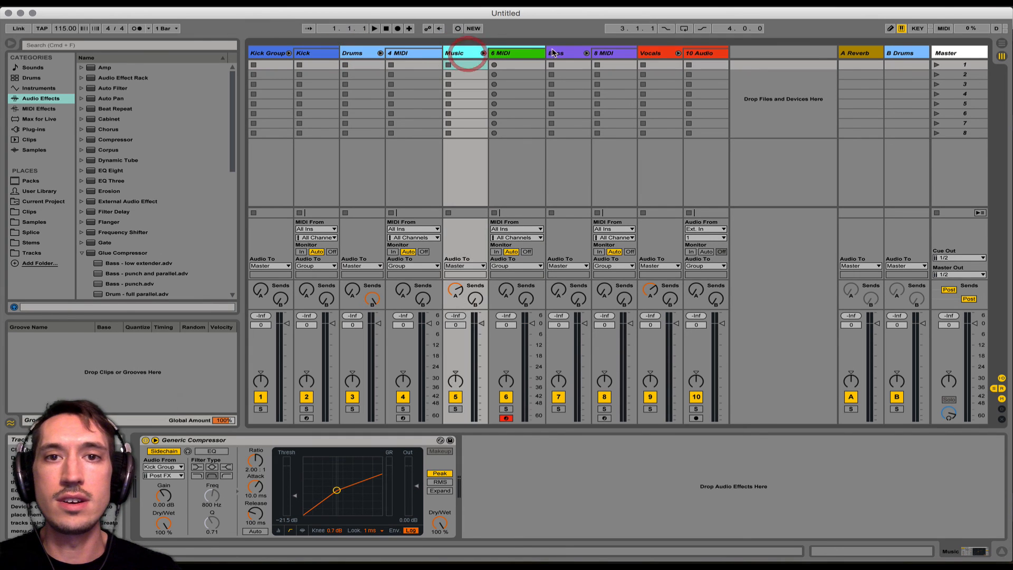
pyautogui.click(558, 52)
pyautogui.click(657, 53)
pyautogui.click(871, 60)
pyautogui.click(905, 53)
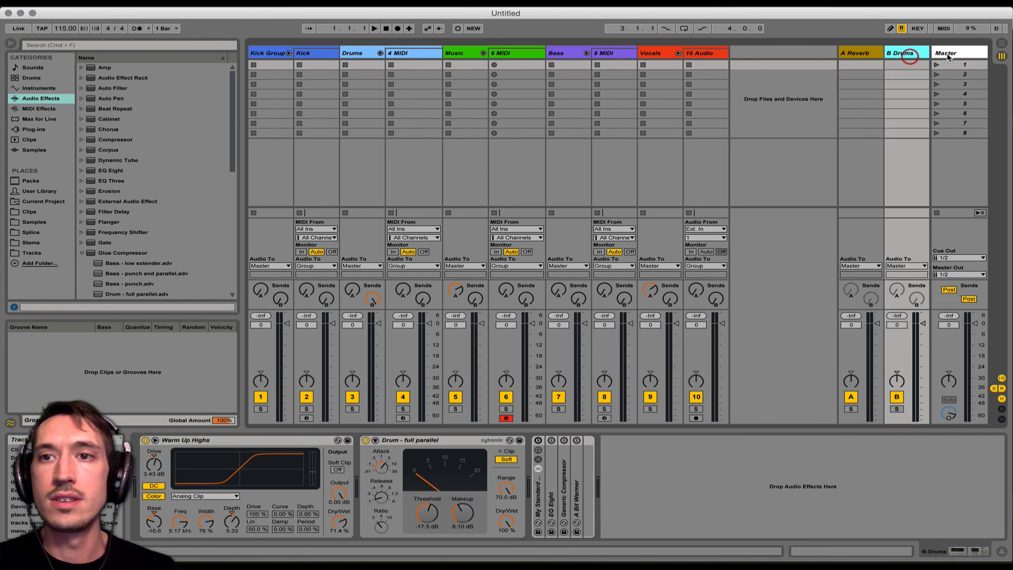
pyautogui.click(945, 53)
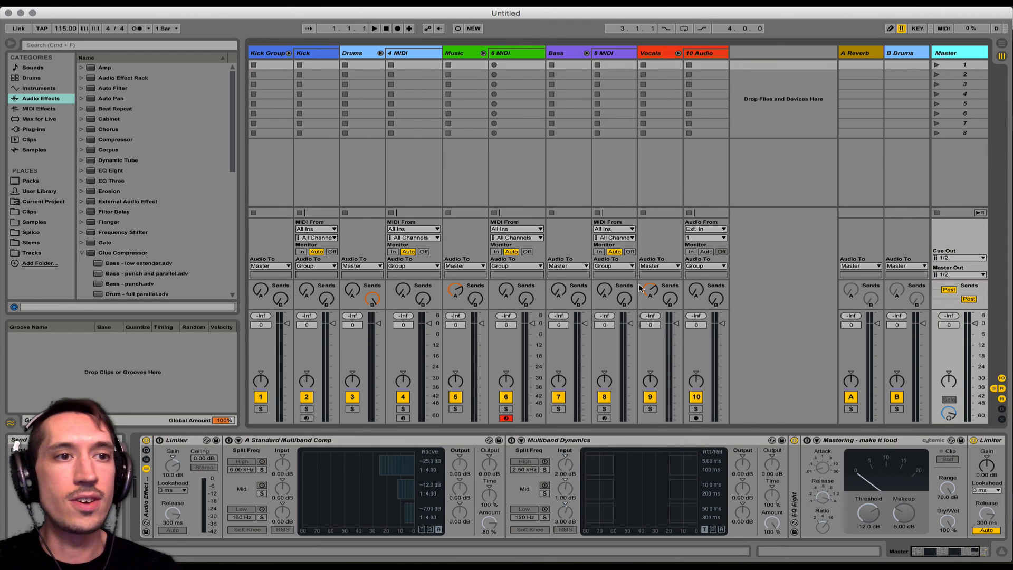
# Examine the Save Current Set as Default option in the File Folder preferences and close the Preferences window
pyautogui.click(43, 1)
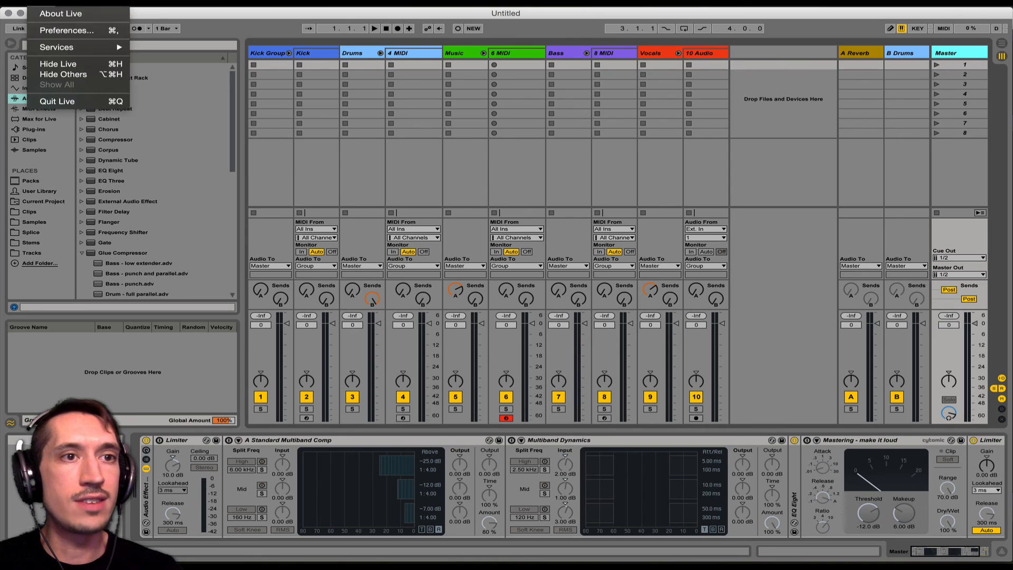
pyautogui.click(49, 27)
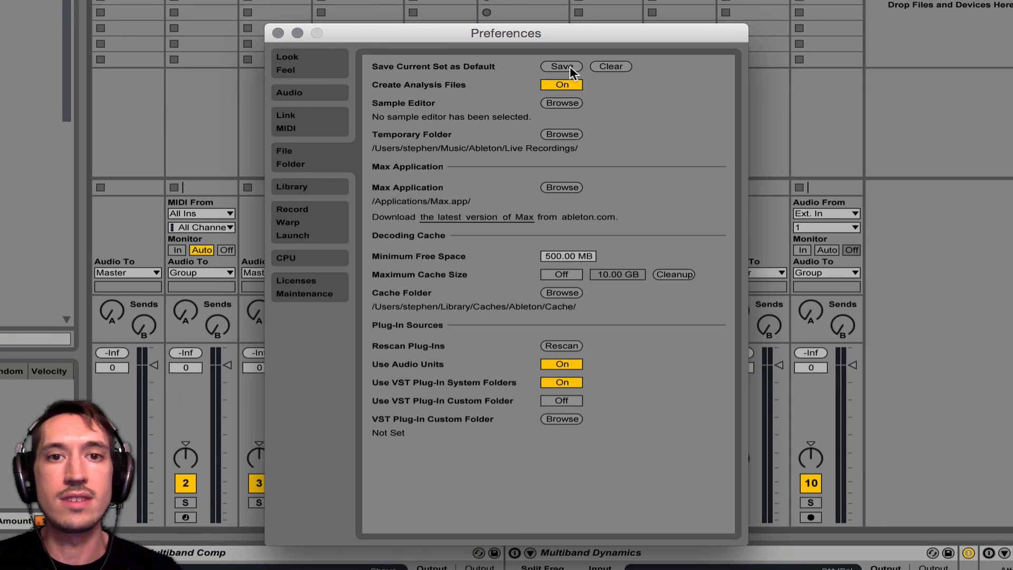
pyautogui.click(278, 33)
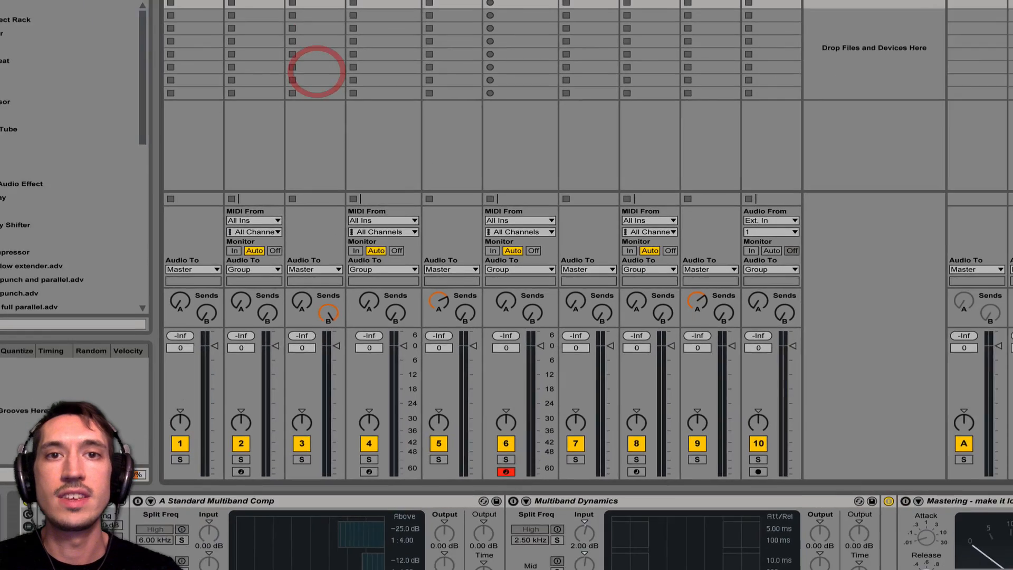